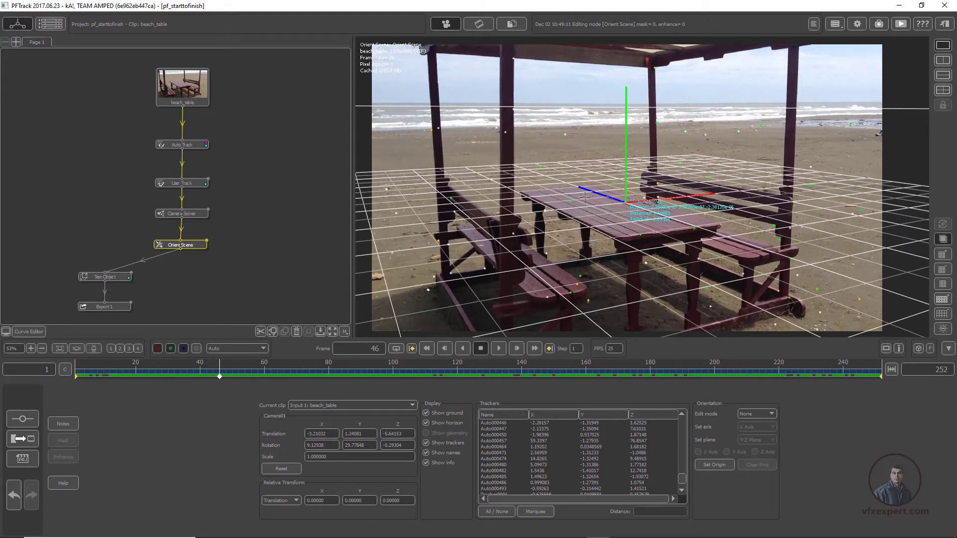
# Add an Export node to the node tree and connect the Orient Scene node's output to it
pyautogui.rightClick(201, 249)
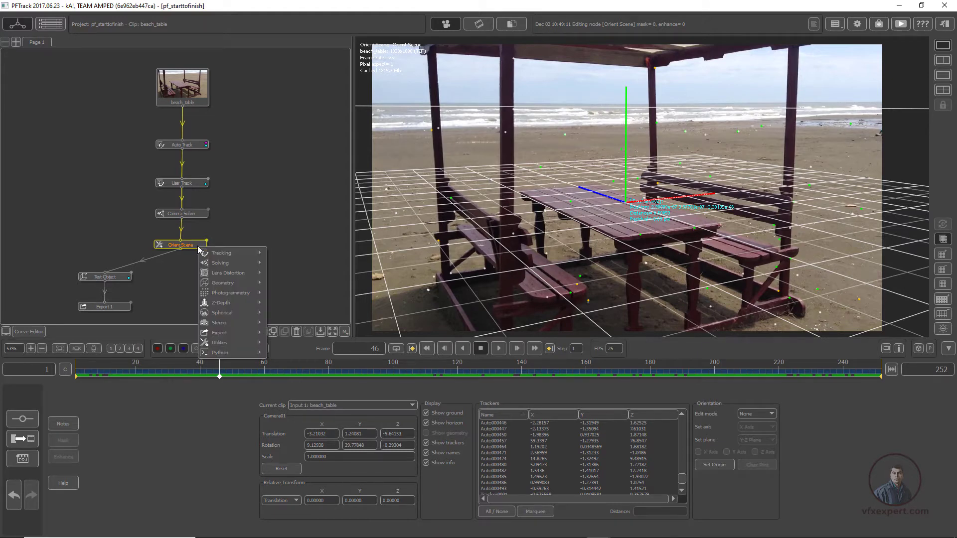
pyautogui.moveTo(227, 265)
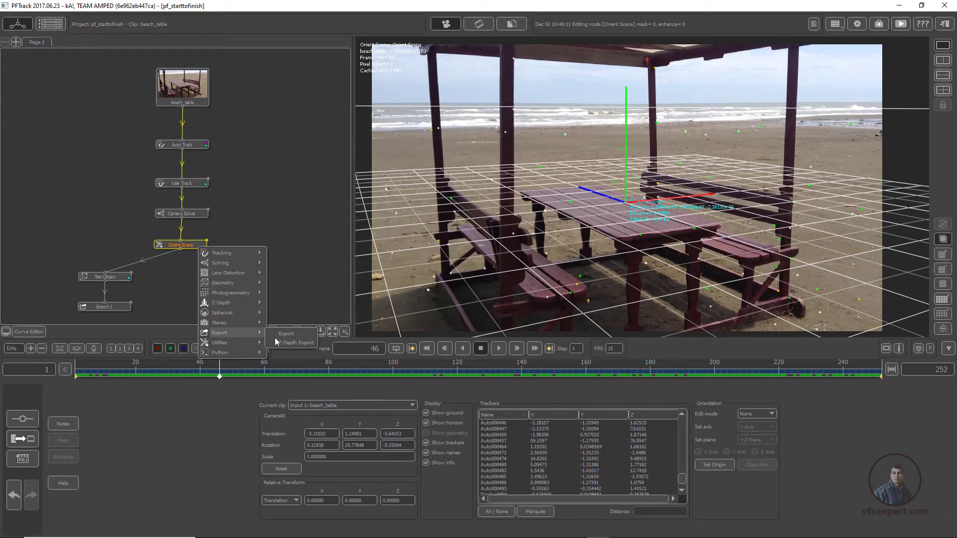
pyautogui.click(294, 303)
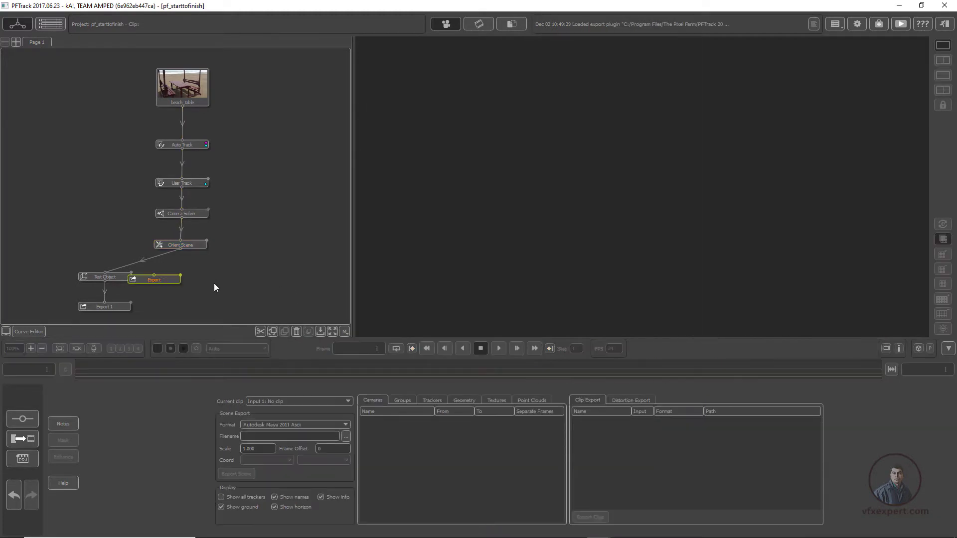
pyautogui.click(221, 282)
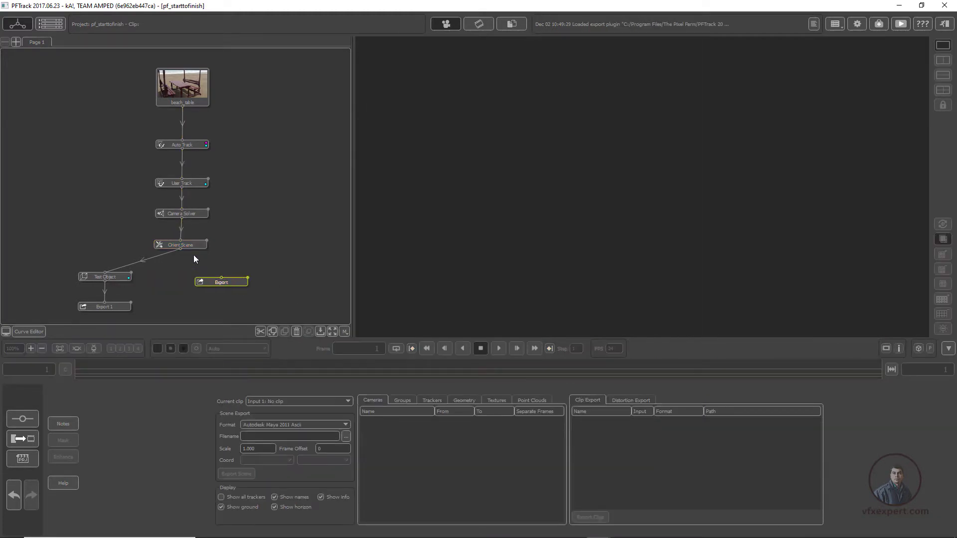
pyautogui.moveTo(178, 249); pyautogui.dragTo(219, 284)
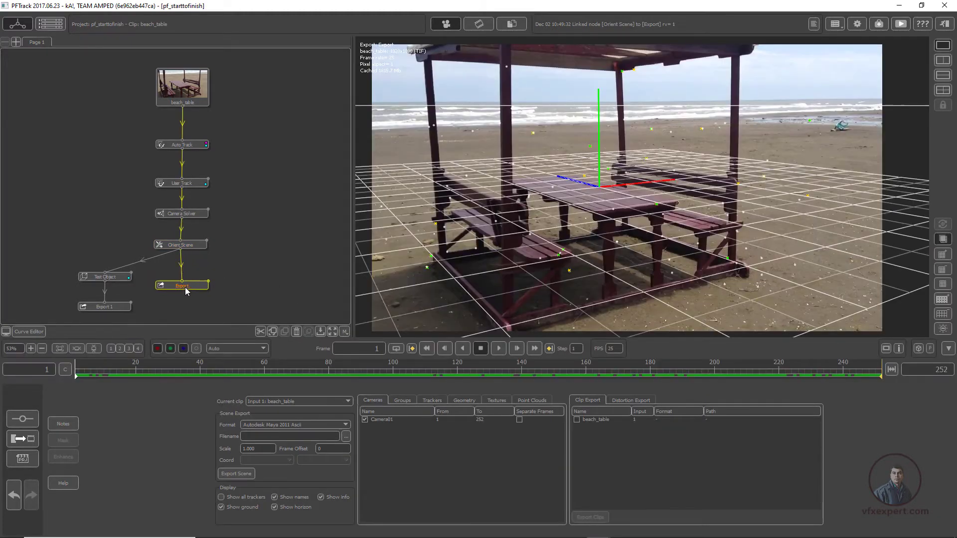
# Export the scene in Side Effects Houdini Script format as beach_table.cmd in the pf_export folder
pyautogui.click(345, 425)
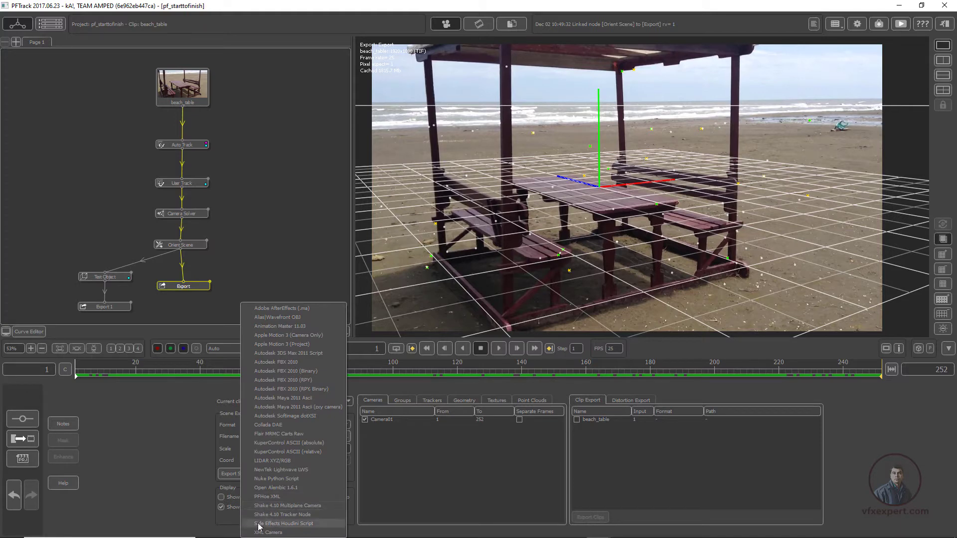
pyautogui.click(311, 523)
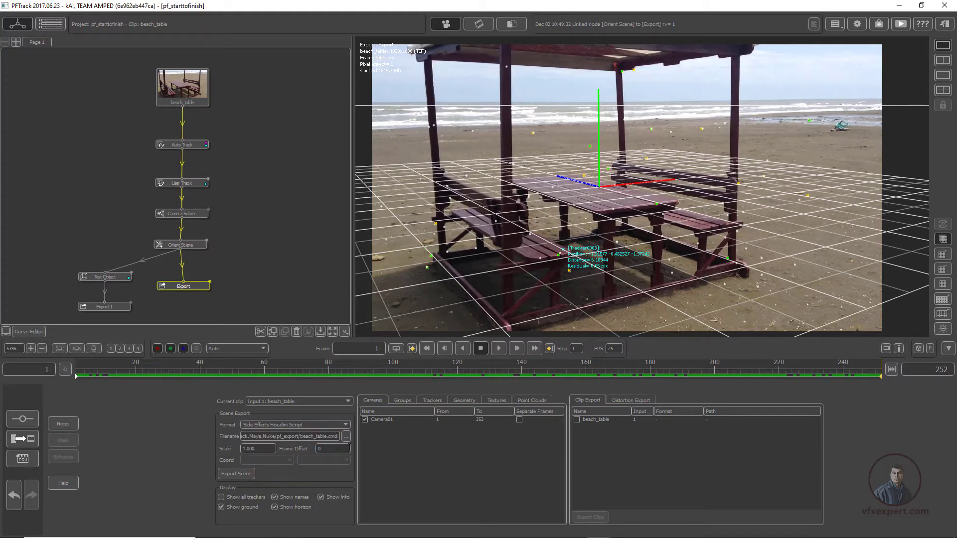
pyautogui.click(346, 437)
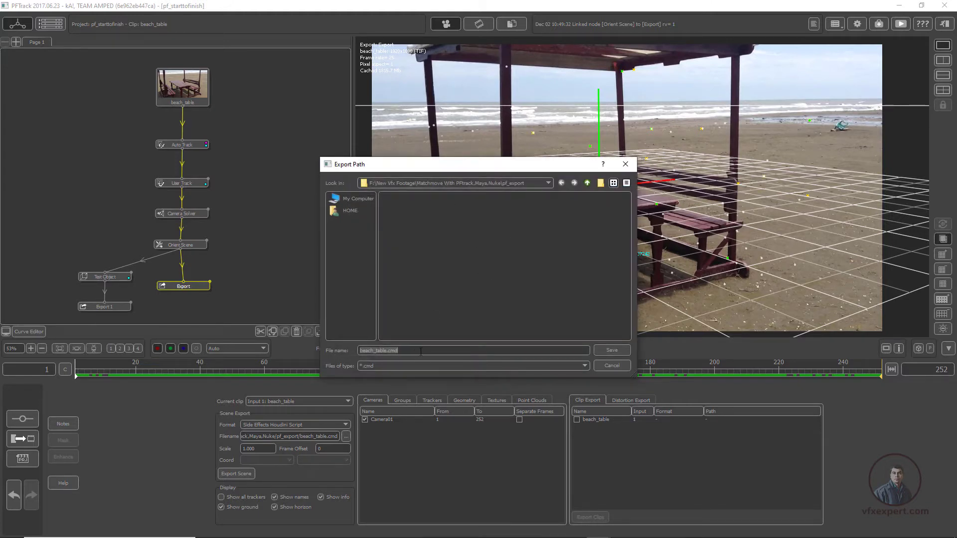
pyautogui.click(494, 248)
pyautogui.click(611, 350)
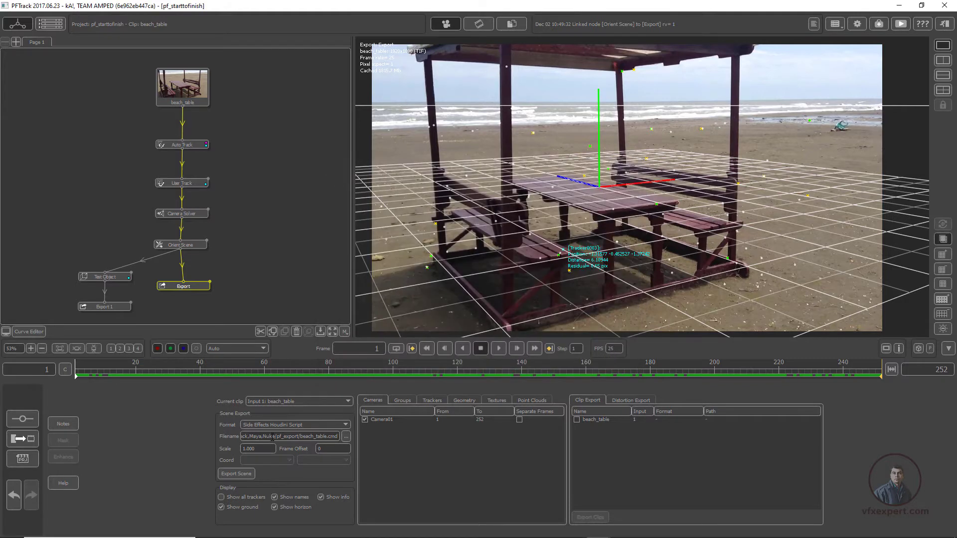
pyautogui.click(244, 475)
pyautogui.click(476, 283)
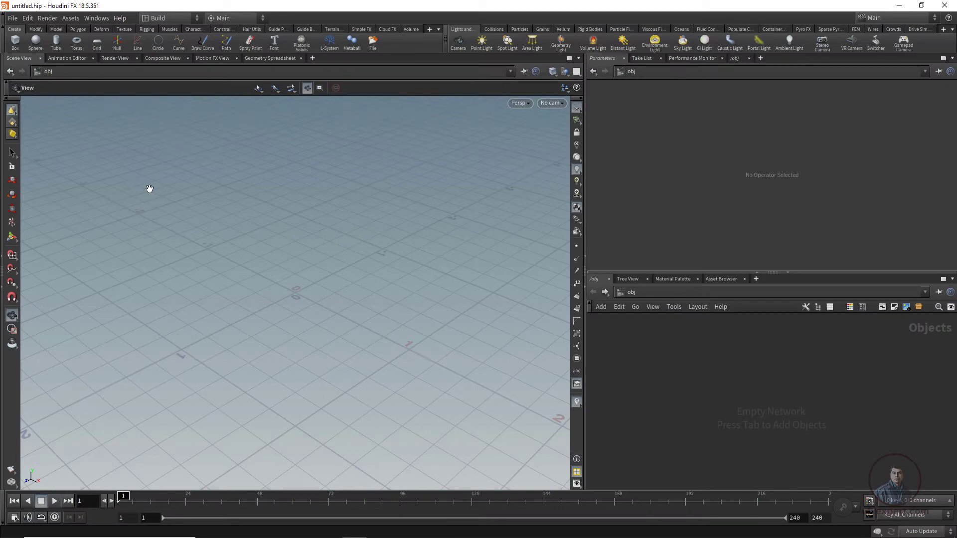
# In Houdini, run the script beach_table.cmd from the pf_export folder in F:/New Vfx Footage/Matchmove With PFtrack,Maya,Nuke
pyautogui.click(12, 19)
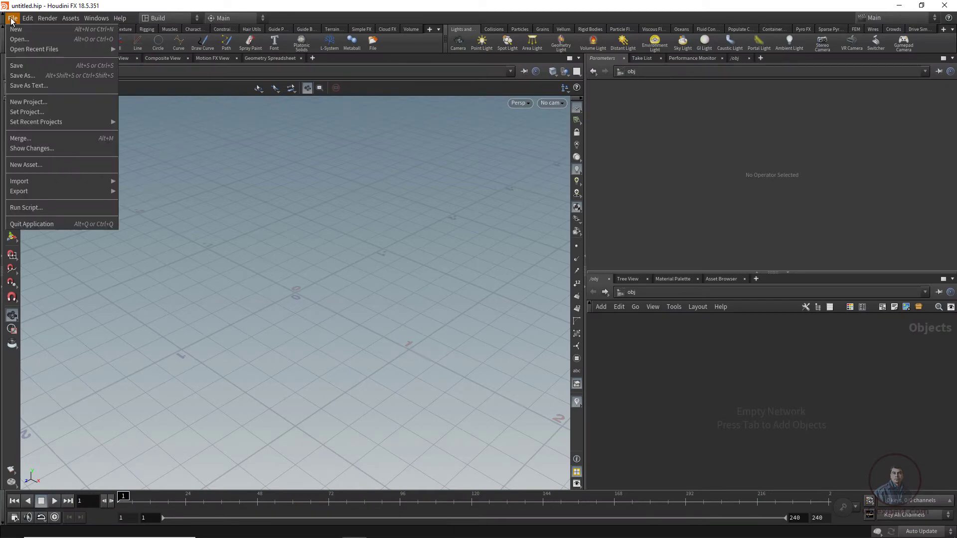
pyautogui.click(42, 210)
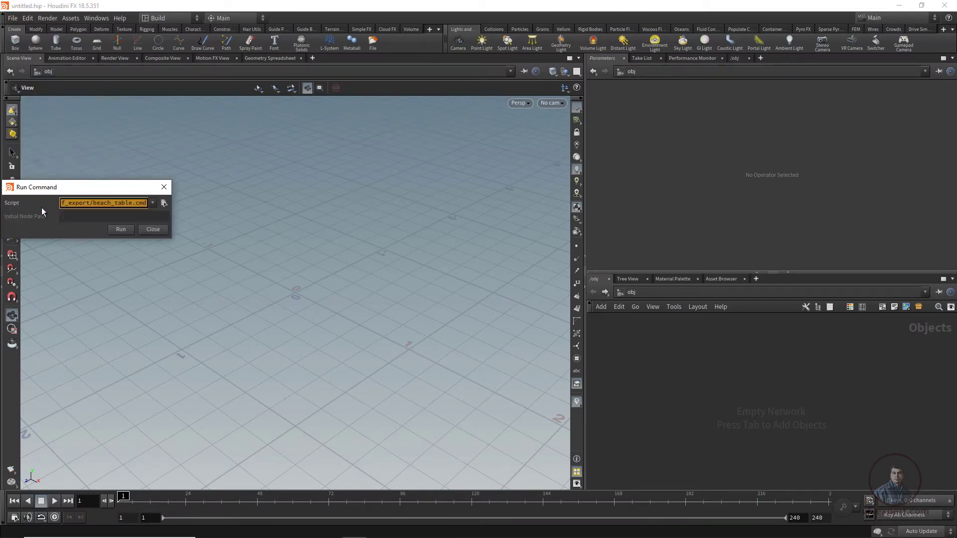
pyautogui.click(163, 203)
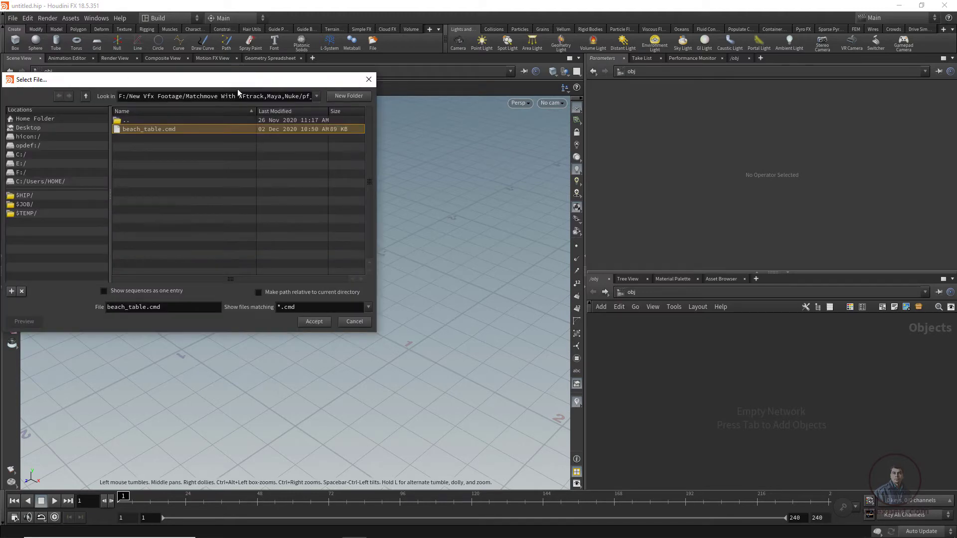
pyautogui.moveTo(238, 81); pyautogui.dragTo(375, 94)
pyautogui.click(157, 185)
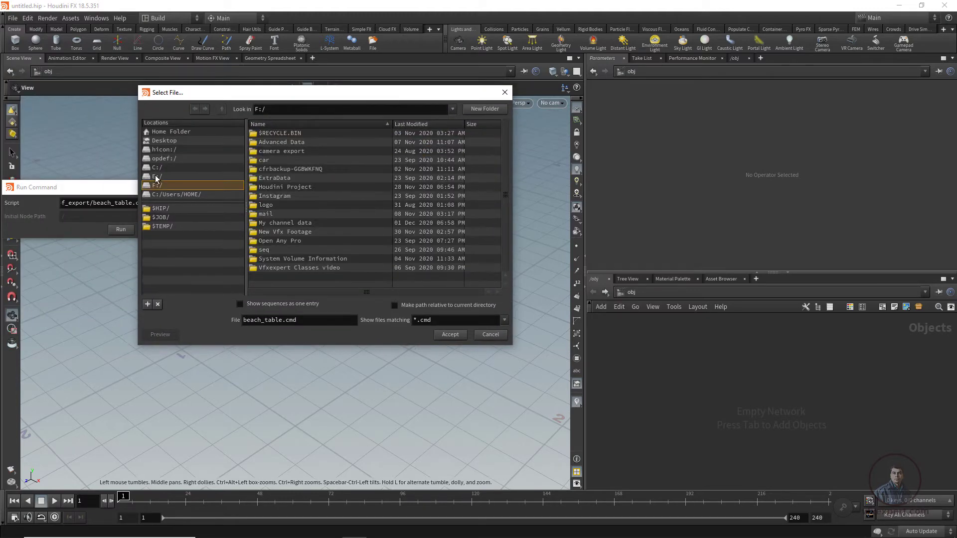
pyautogui.scroll(-3, 347, 251)
pyautogui.click(336, 265)
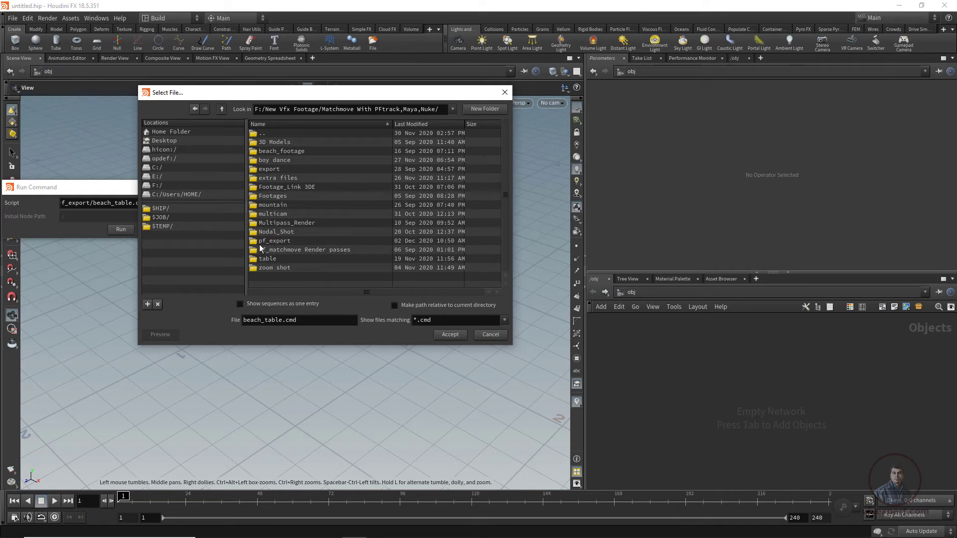
pyautogui.click(278, 242)
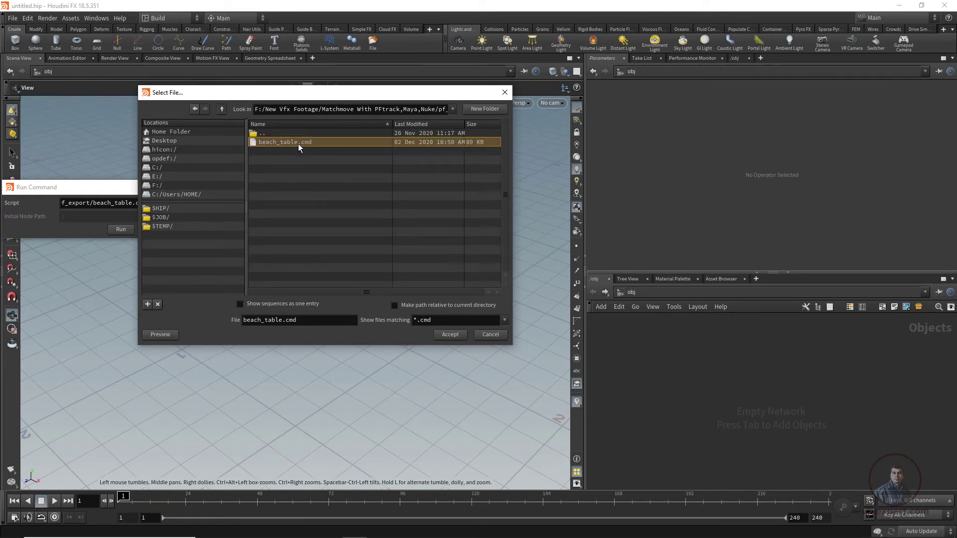
pyautogui.click(450, 335)
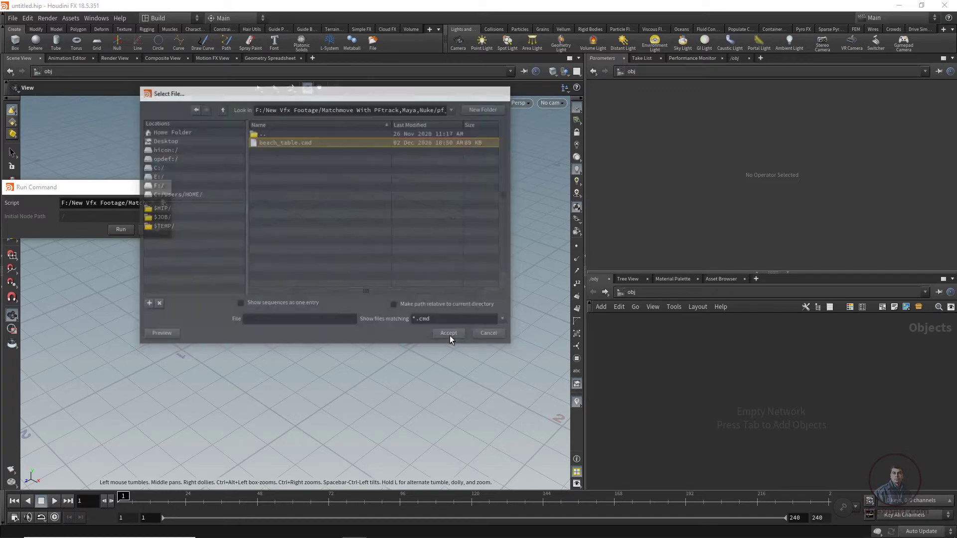
pyautogui.click(124, 231)
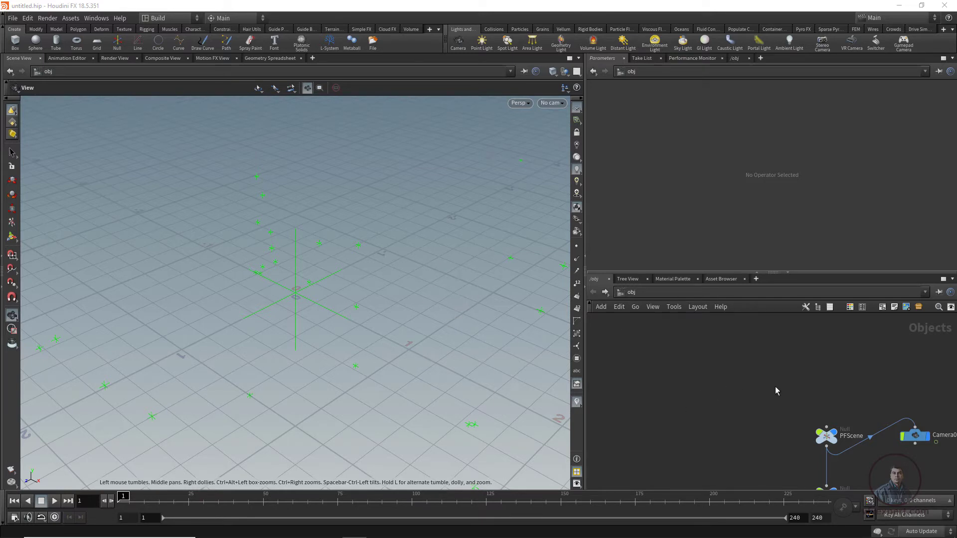
# Examine the imported object network, including the PFScene null's parameters, the camera, the CameraGroup_1 null and its tracker nulls
pyautogui.scroll(-3, 776, 388)
pyautogui.moveTo(786, 405); pyautogui.dragTo(642, 327, button='middle')
pyautogui.moveTo(770, 387); pyautogui.dragTo(750, 345, button='middle')
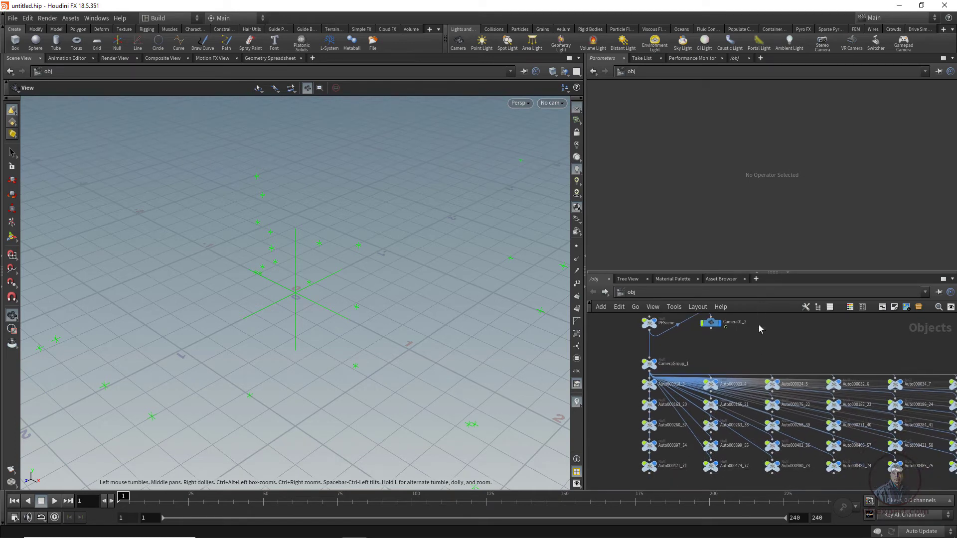
pyautogui.scroll(-1, 756, 351)
pyautogui.moveTo(755, 351); pyautogui.dragTo(757, 390, button='middle')
pyautogui.scroll(2, 696, 363)
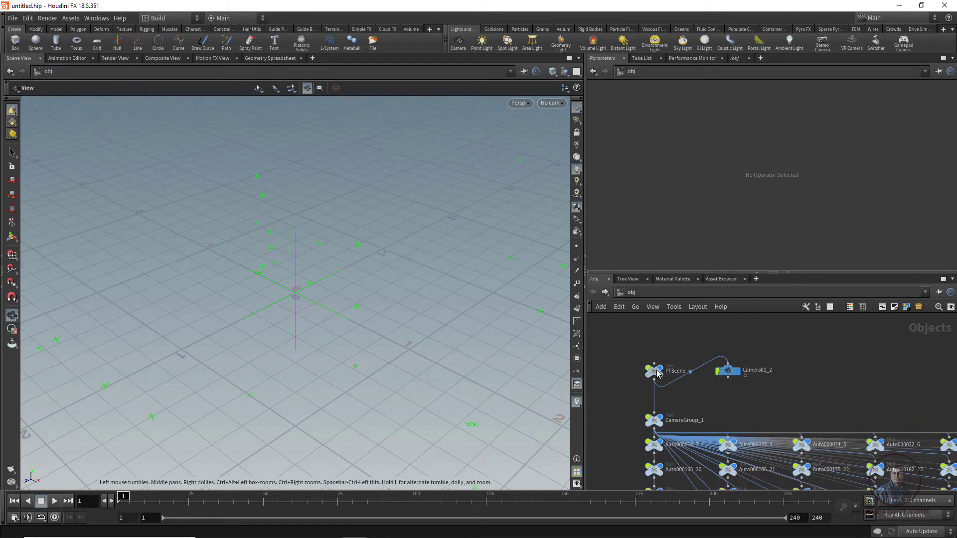
pyautogui.click(654, 372)
pyautogui.scroll(-2, 797, 391)
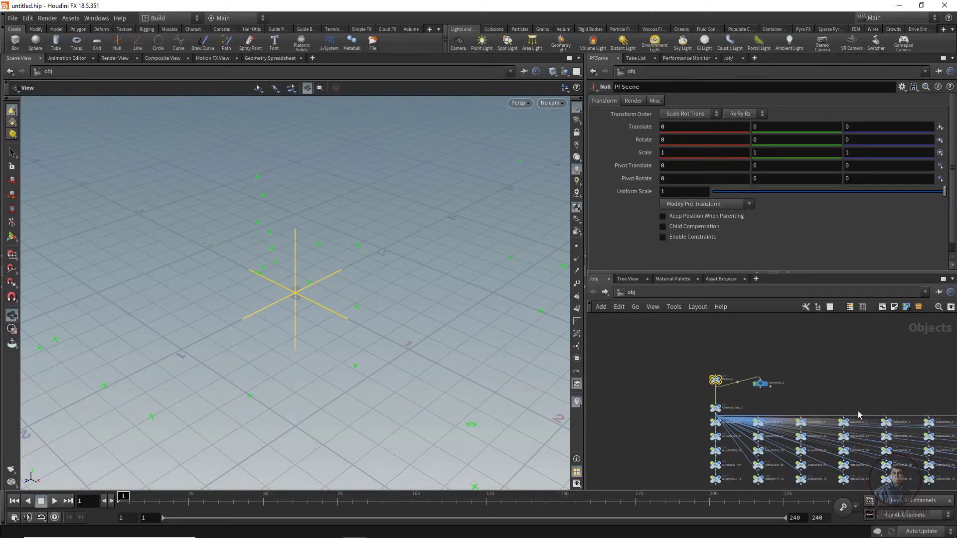
pyautogui.scroll(-2, 858, 415)
pyautogui.moveTo(714, 440); pyautogui.dragTo(615, 436, button='middle')
pyautogui.scroll(-2, 700, 424)
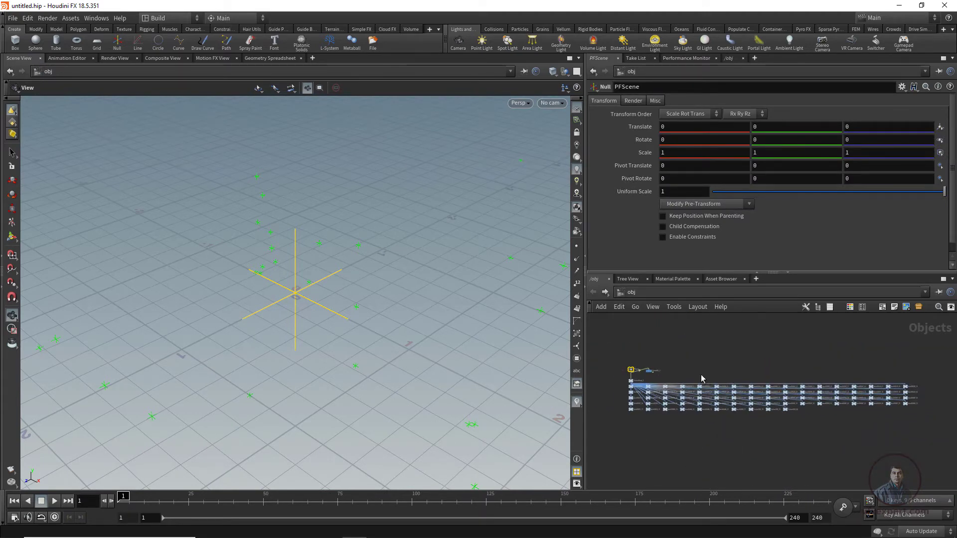
pyautogui.scroll(5, 647, 374)
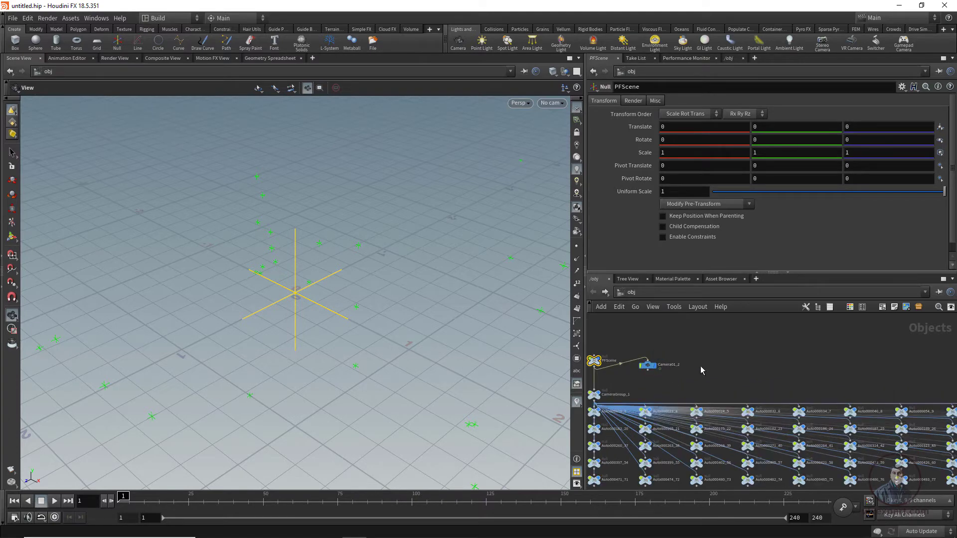
pyautogui.moveTo(701, 365); pyautogui.dragTo(833, 358, button='middle')
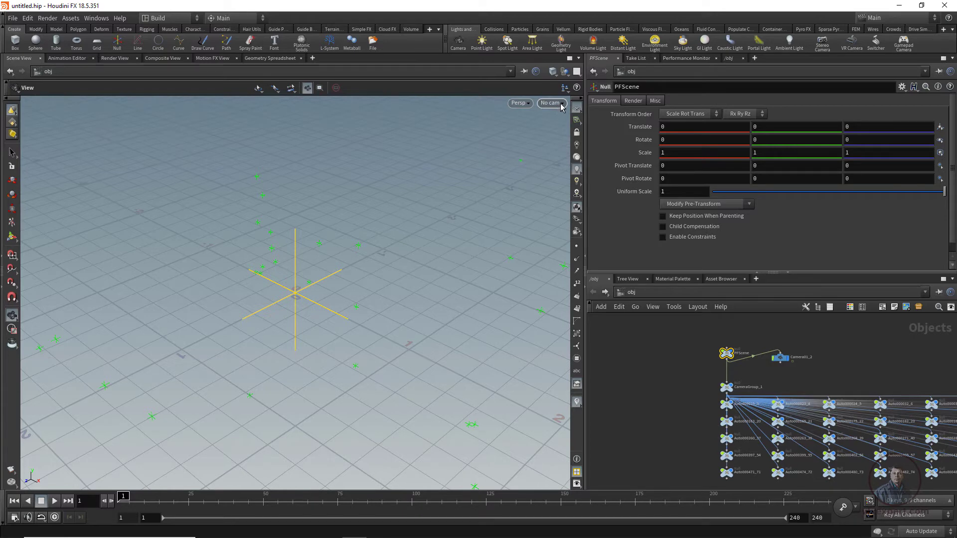
# Look through Camera01_2 in the viewport and scrub the timeline to frame 51 to check the camera motion
pyautogui.click(561, 105)
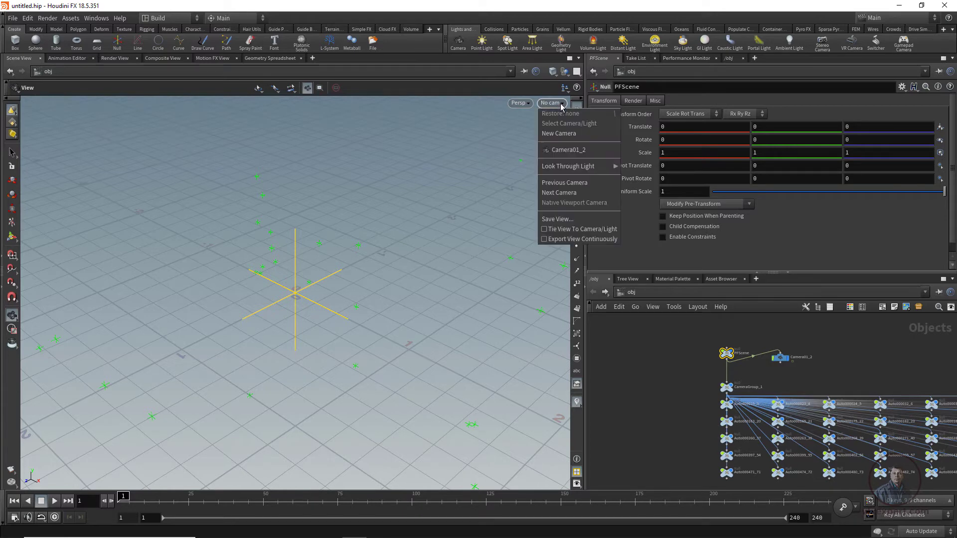
pyautogui.click(569, 152)
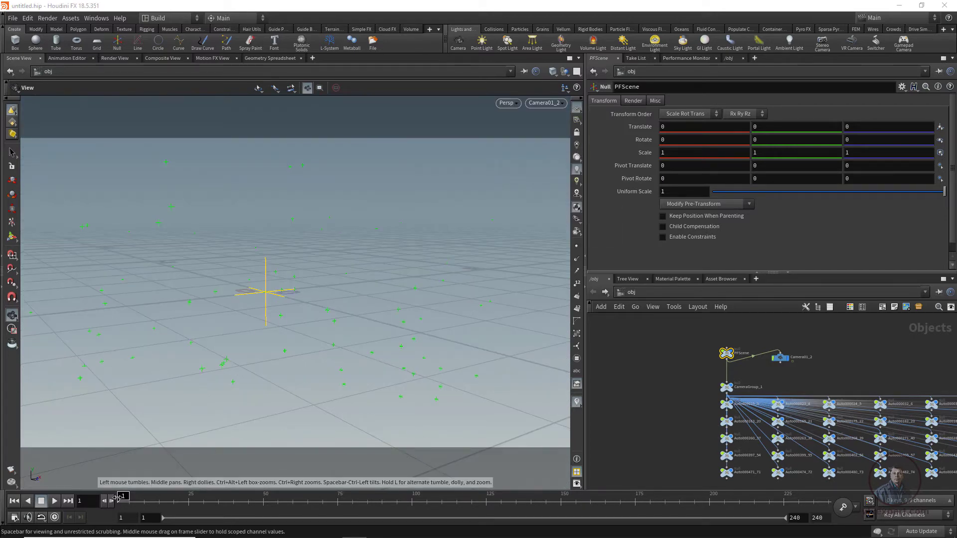
pyautogui.moveTo(135, 500); pyautogui.dragTo(266, 500)
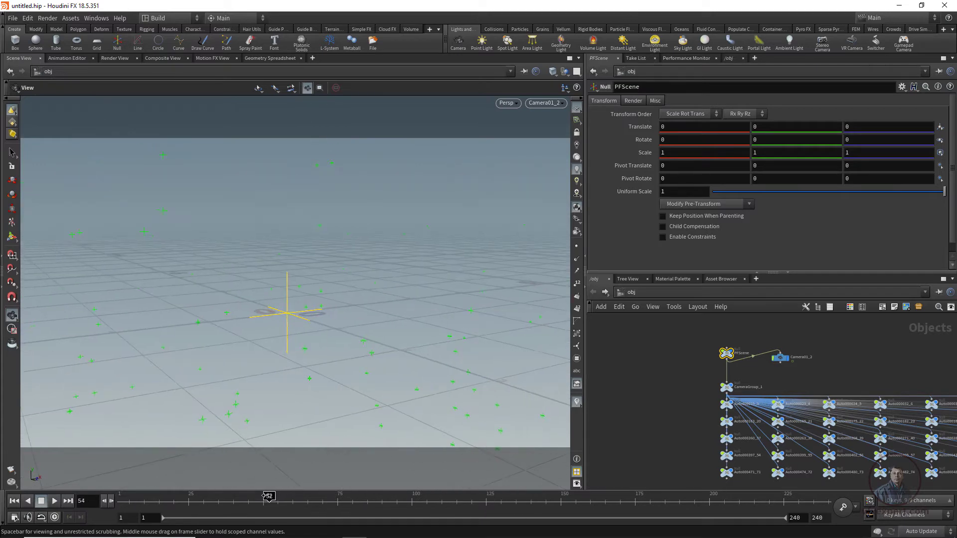
# Set the global animation end frame to 252
pyautogui.click(818, 518)
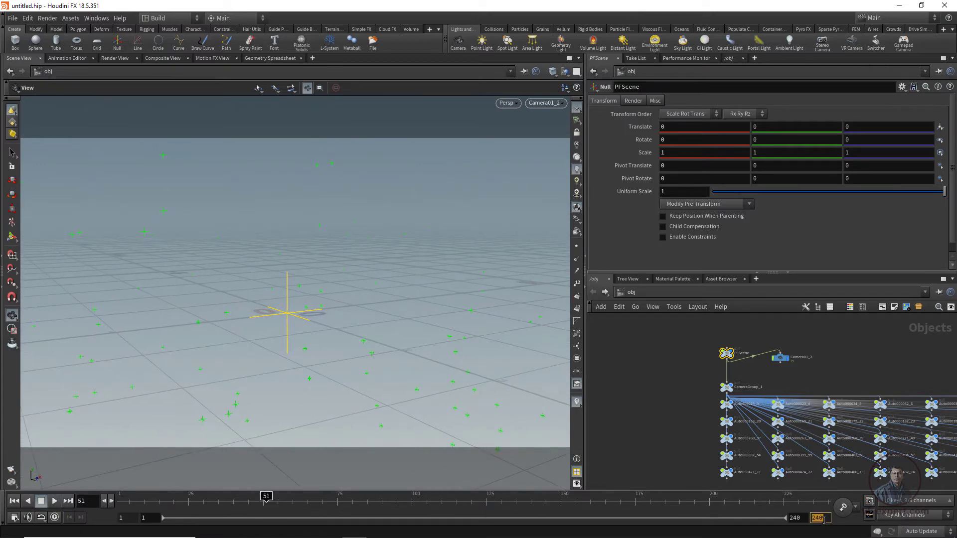
pyautogui.write('252')
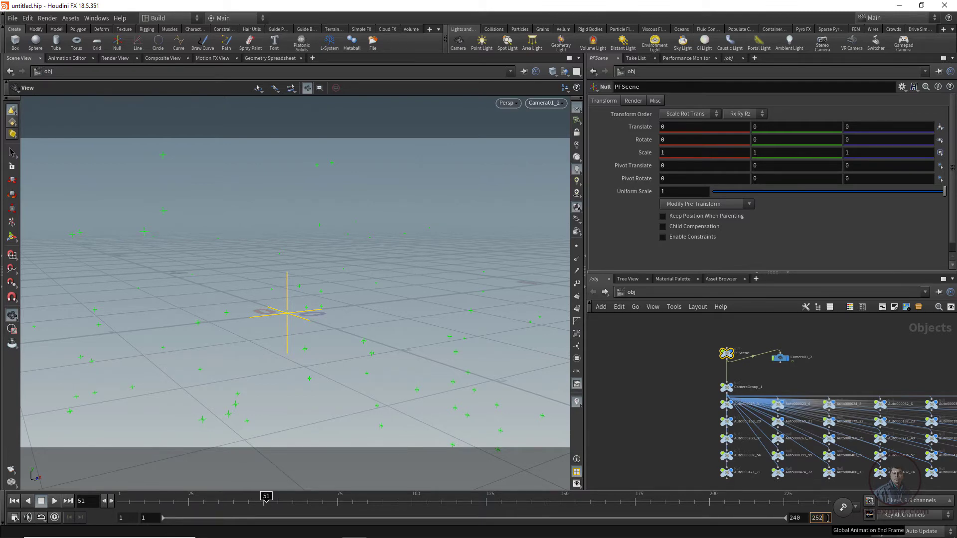
pyautogui.press('Return')
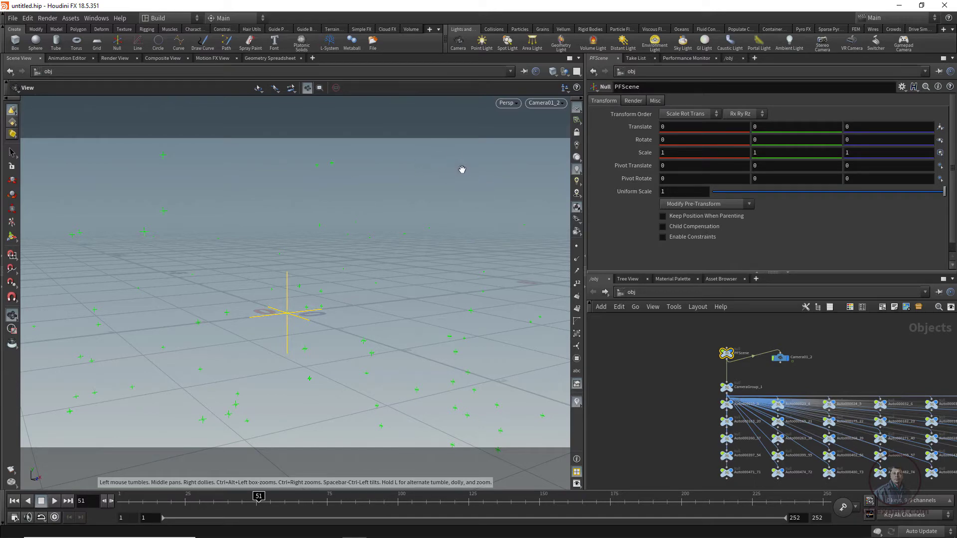
# Open the image chooser for the background image in the view parameters of Camera01_2
pyautogui.scroll(3, 777, 355)
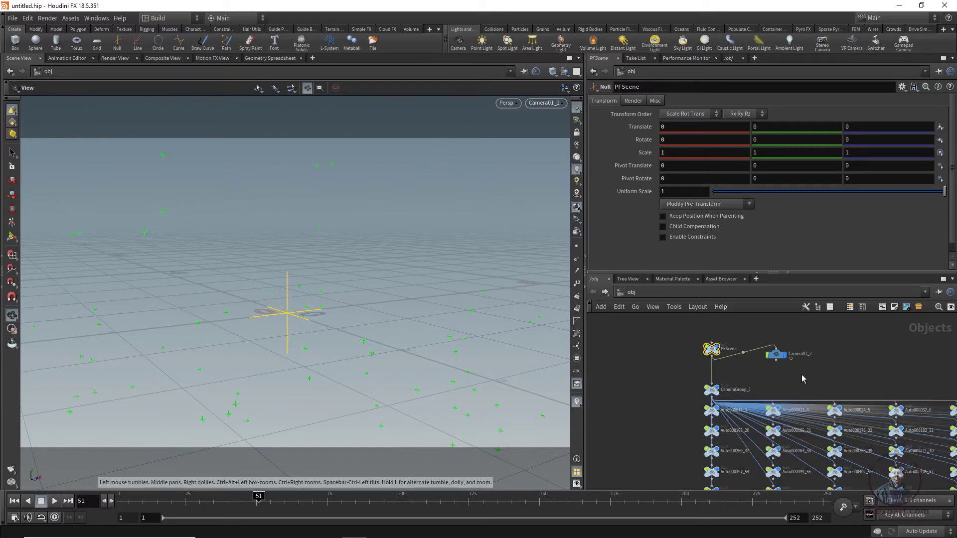
pyautogui.click(776, 352)
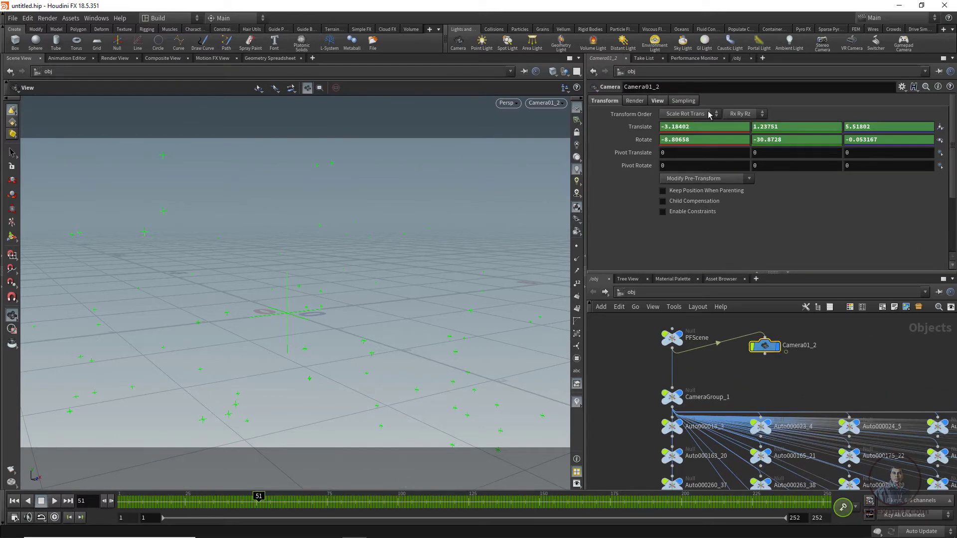
pyautogui.click(657, 101)
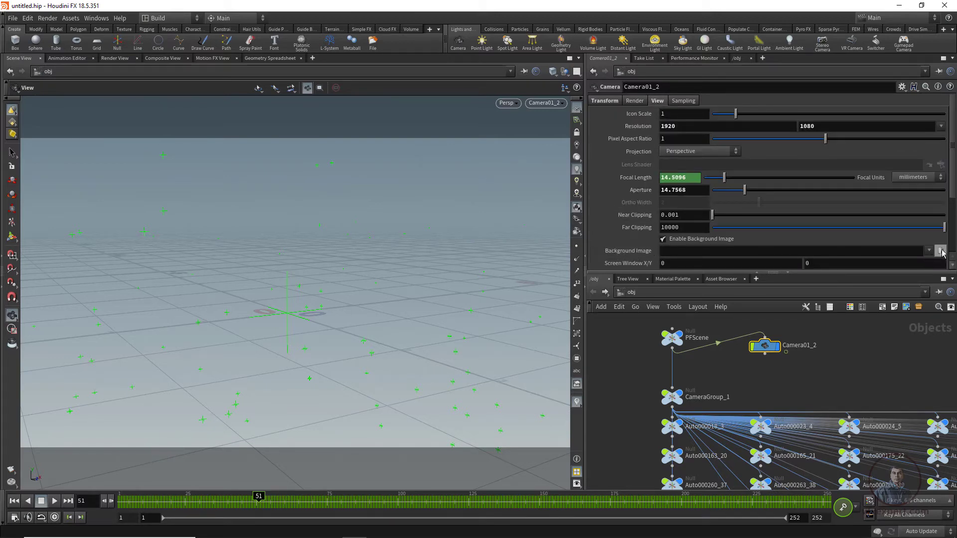
pyautogui.click(940, 250)
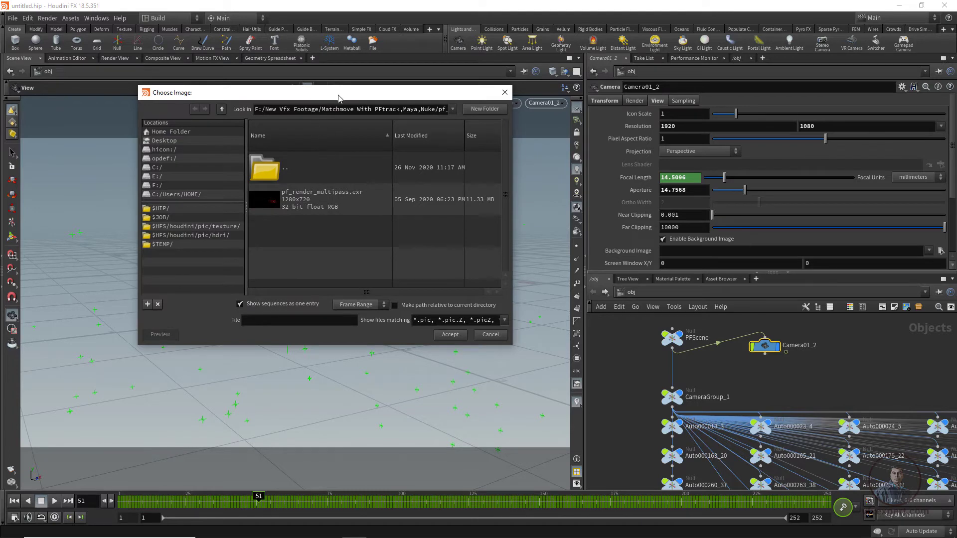
# Browse to the beach_footage folder in F:/New Vfx Footage/Matchmove With PFtrack,Maya,Nuke
pyautogui.moveTo(341, 96); pyautogui.dragTo(358, 103)
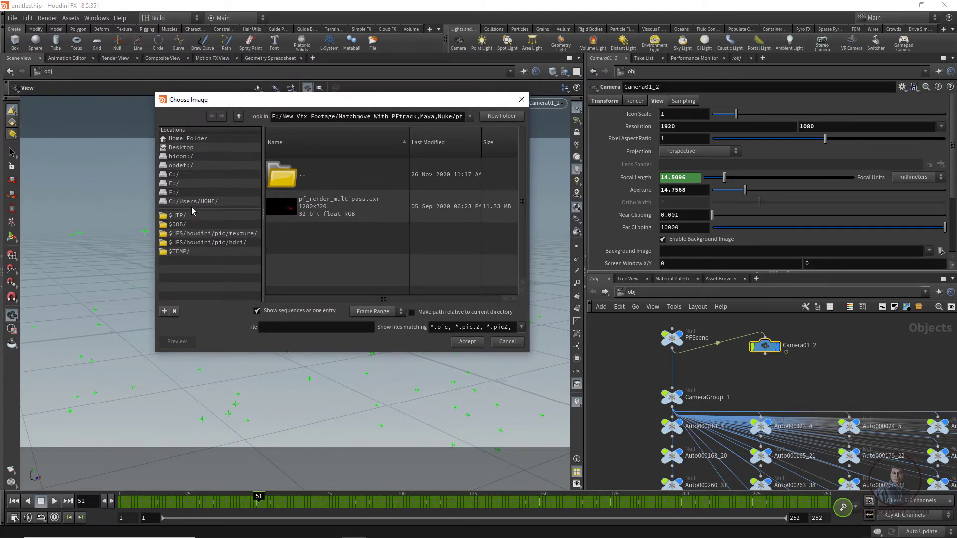
pyautogui.click(174, 193)
pyautogui.scroll(-5, 369, 219)
pyautogui.doubleClick(358, 209)
pyautogui.scroll(-2, 374, 266)
pyautogui.moveTo(523, 144); pyautogui.dragTo(524, 182)
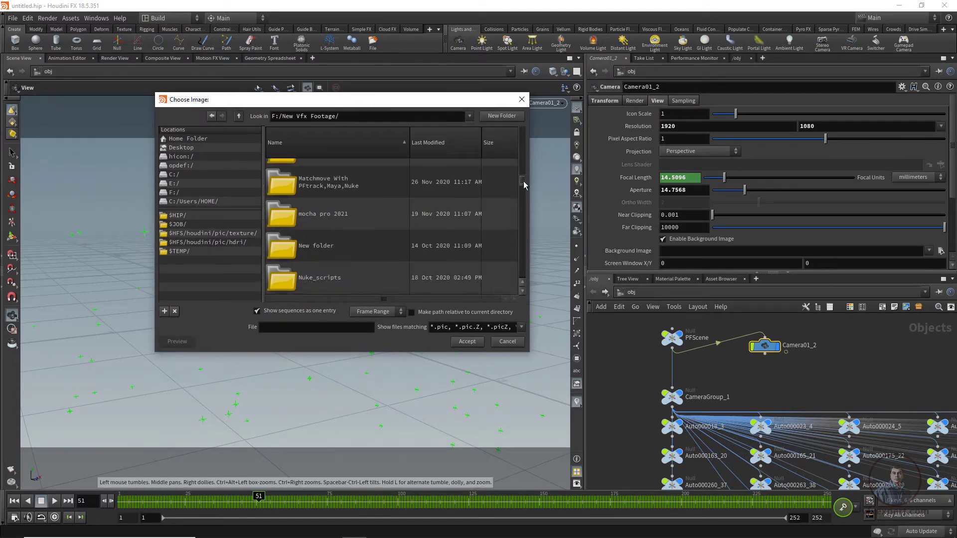
pyautogui.doubleClick(318, 211)
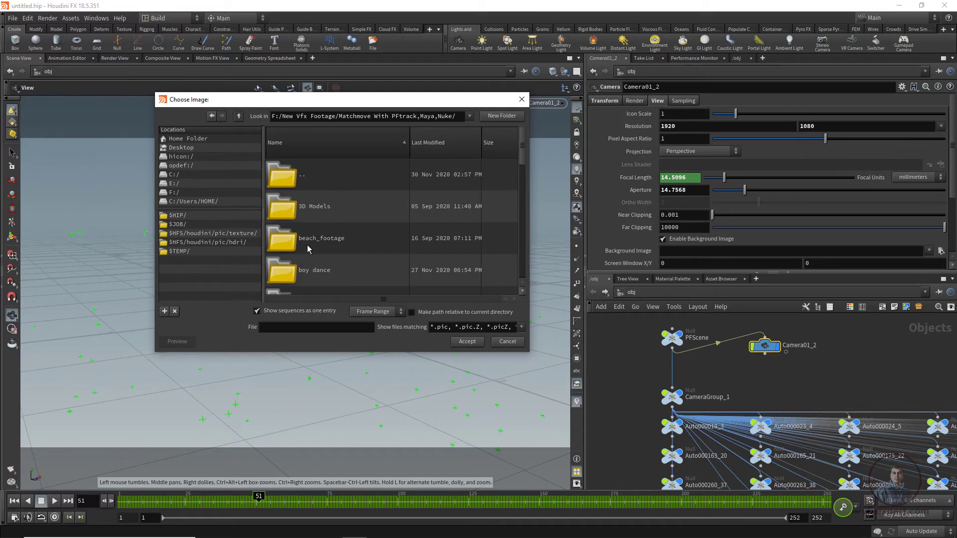
pyautogui.doubleClick(324, 239)
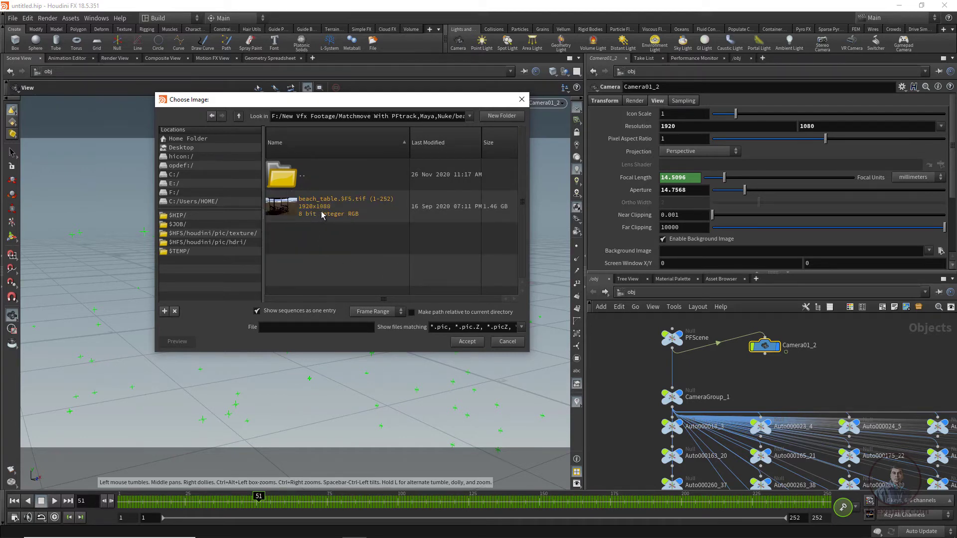
# Load the beach_table.$F5.tif sequence (1-252) as the camera's background image and deselect the camera
pyautogui.click(317, 210)
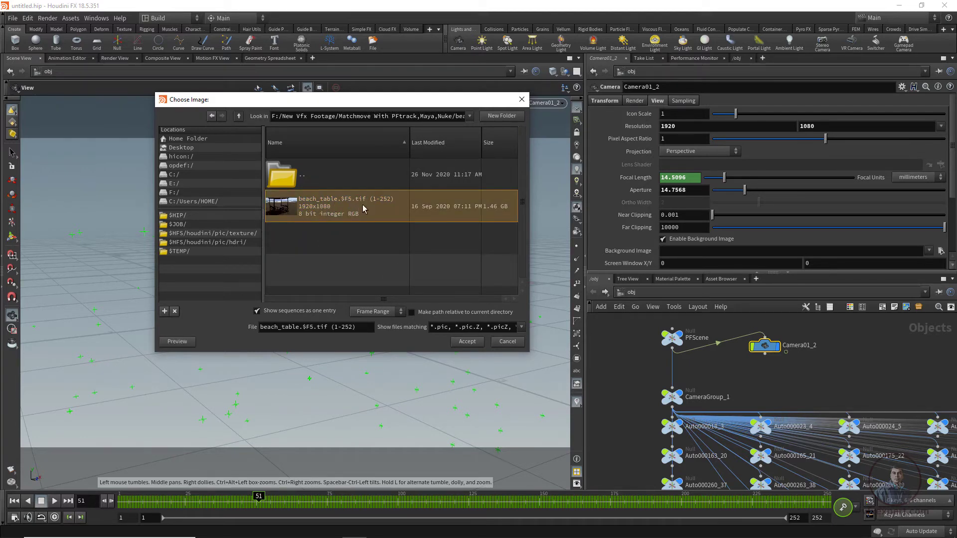
pyautogui.click(257, 311)
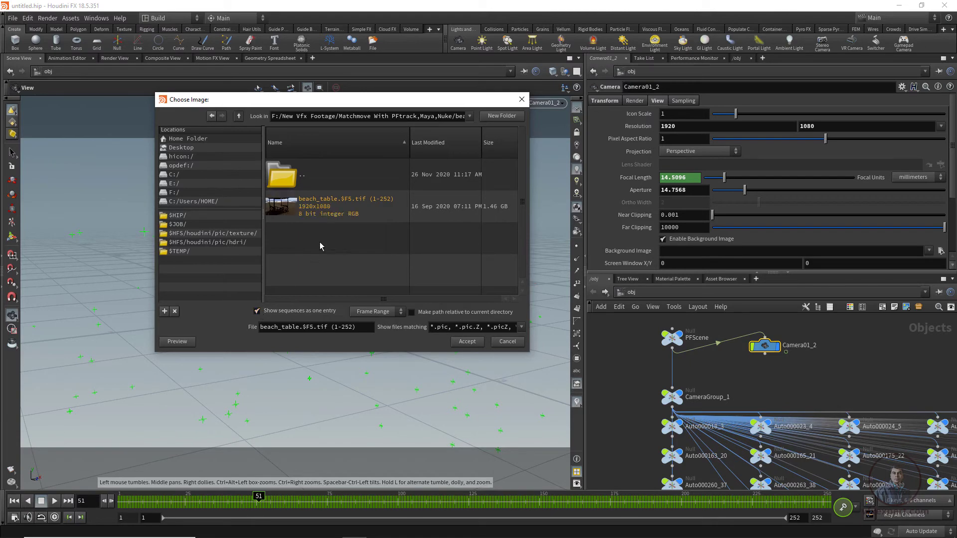
pyautogui.click(326, 211)
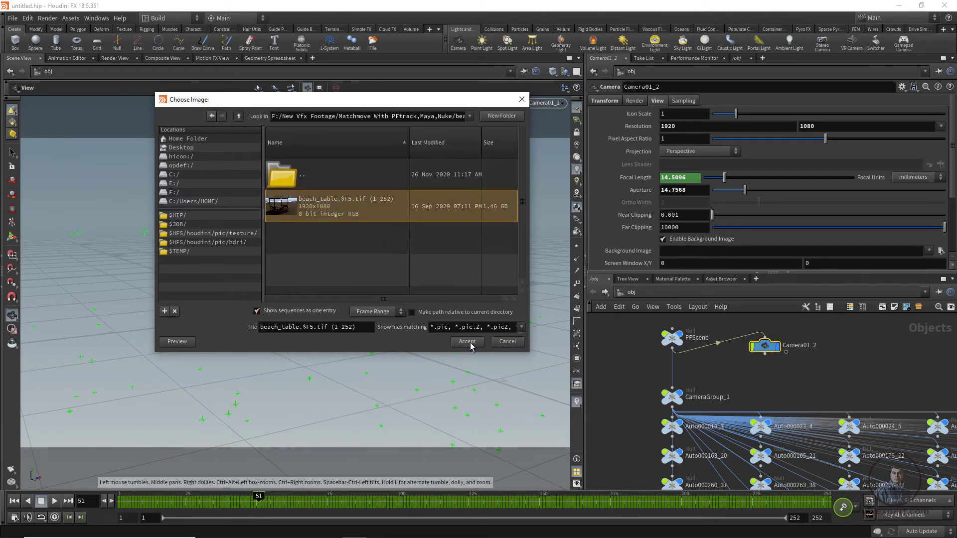
pyautogui.click(467, 342)
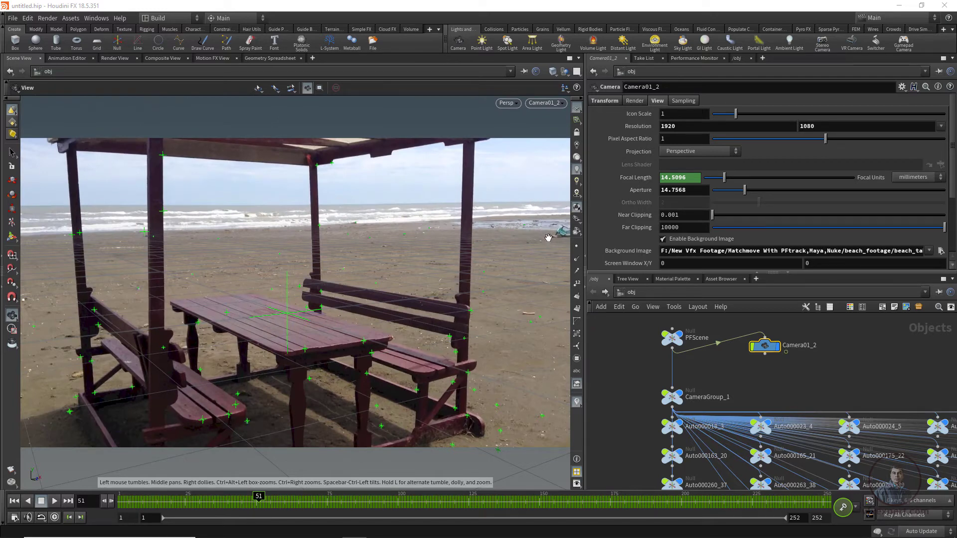
pyautogui.click(615, 355)
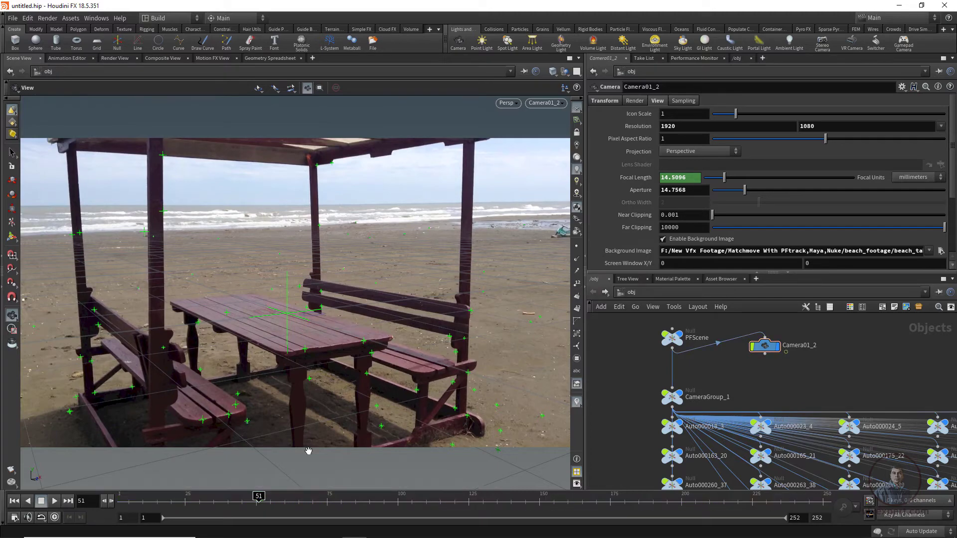
# Play the shot from the first frame to check the trackers against the footage, and return to frame 1
pyautogui.click(14, 501)
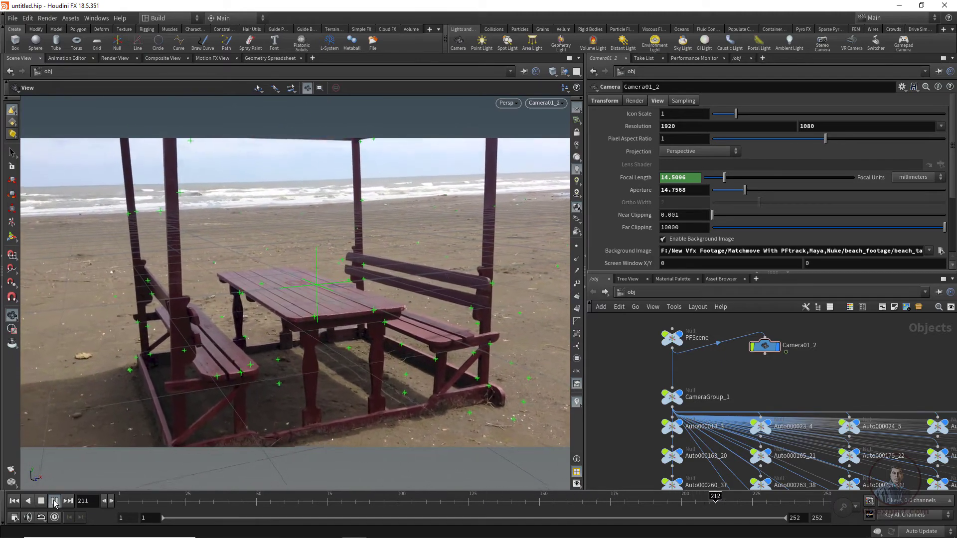
pyautogui.click(55, 501)
pyautogui.click(14, 501)
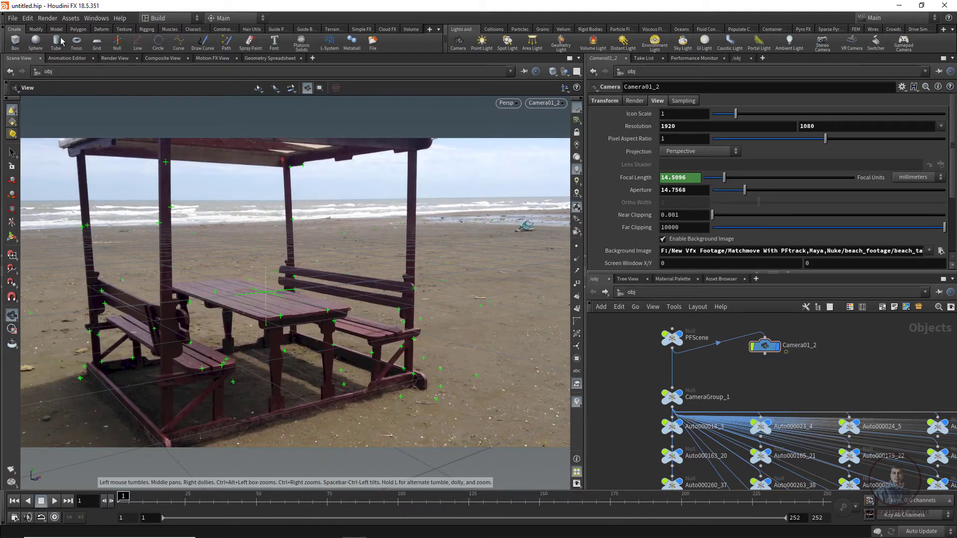
# Create a box at the scene origin and place its node beside PFScene in the network
pyautogui.click(15, 43)
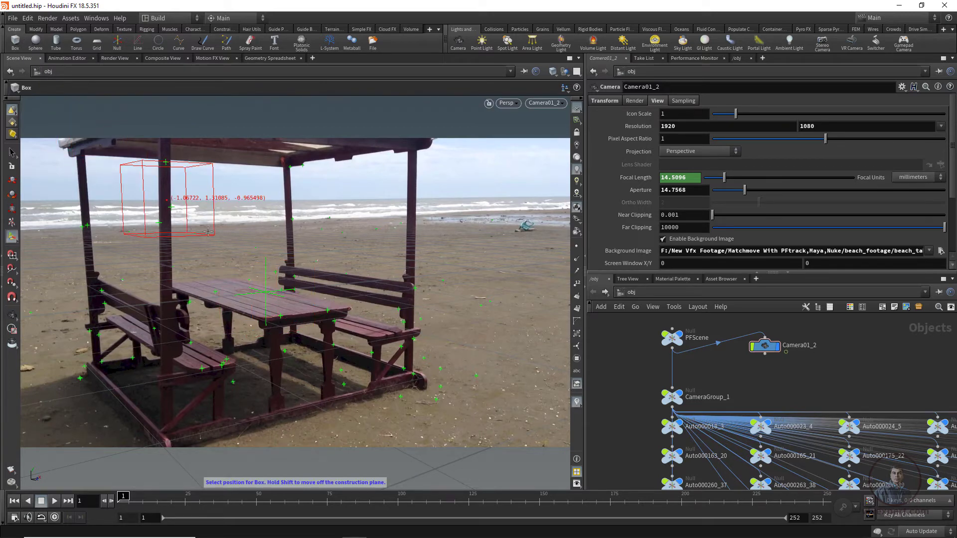
pyautogui.click(228, 260)
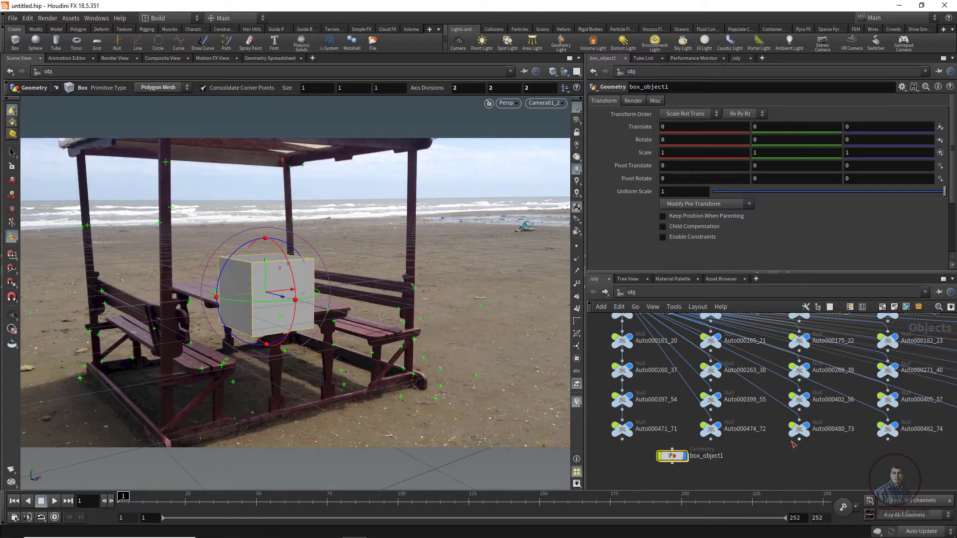
pyautogui.scroll(-2, 788, 438)
pyautogui.moveTo(785, 437); pyautogui.dragTo(856, 451, button='middle')
pyautogui.moveTo(783, 467); pyautogui.dragTo(679, 329)
pyautogui.moveTo(716, 375); pyautogui.dragTo(773, 421, button='middle')
pyautogui.scroll(4, 694, 435)
pyautogui.moveTo(714, 396); pyautogui.dragTo(727, 390)
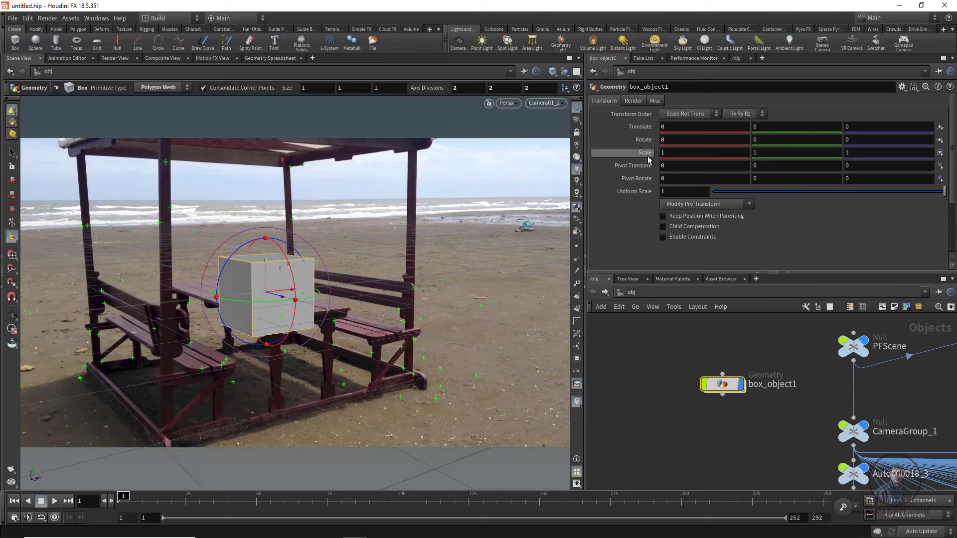
# Scale the box to 0.5 on all three axes and raise it about 0.29 in Y onto the tabletop
pyautogui.moveTo(648, 153); pyautogui.dragTo(619, 151, button='middle')
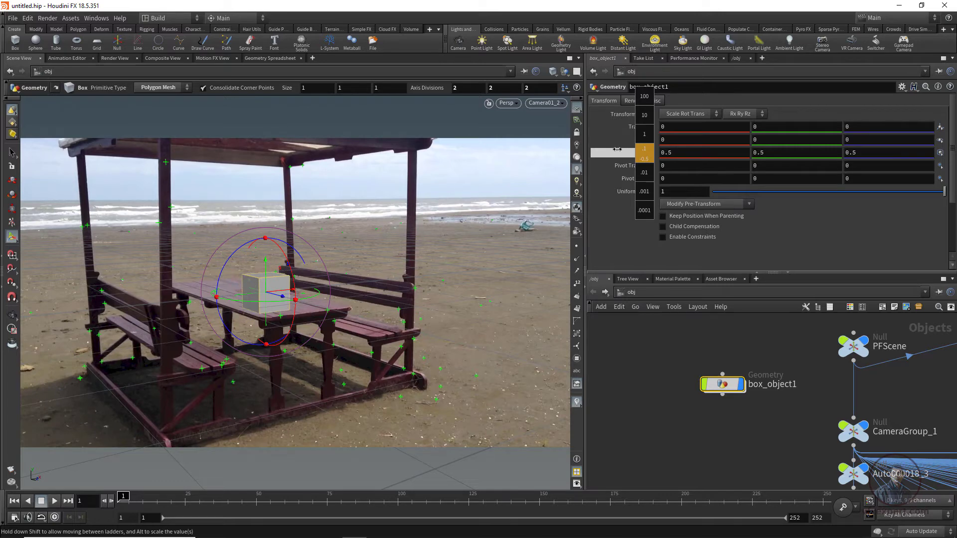
pyautogui.moveTo(617, 149); pyautogui.dragTo(614, 150, button='middle')
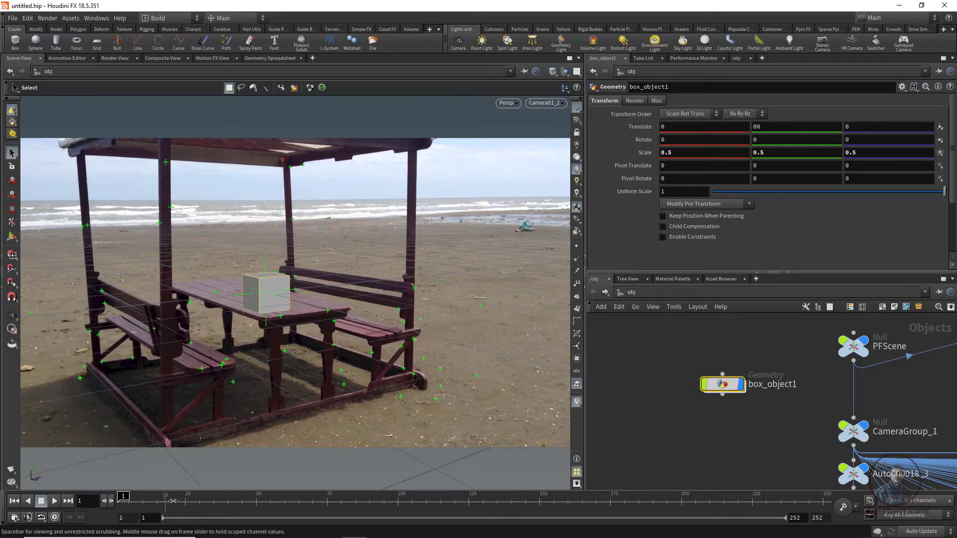
pyautogui.moveTo(124, 503); pyautogui.dragTo(221, 510)
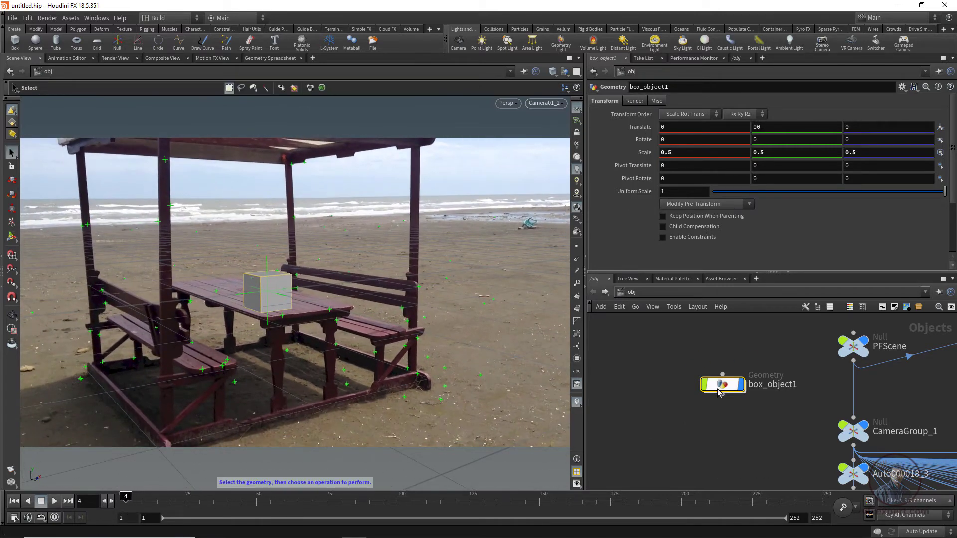
pyautogui.click(8, 239)
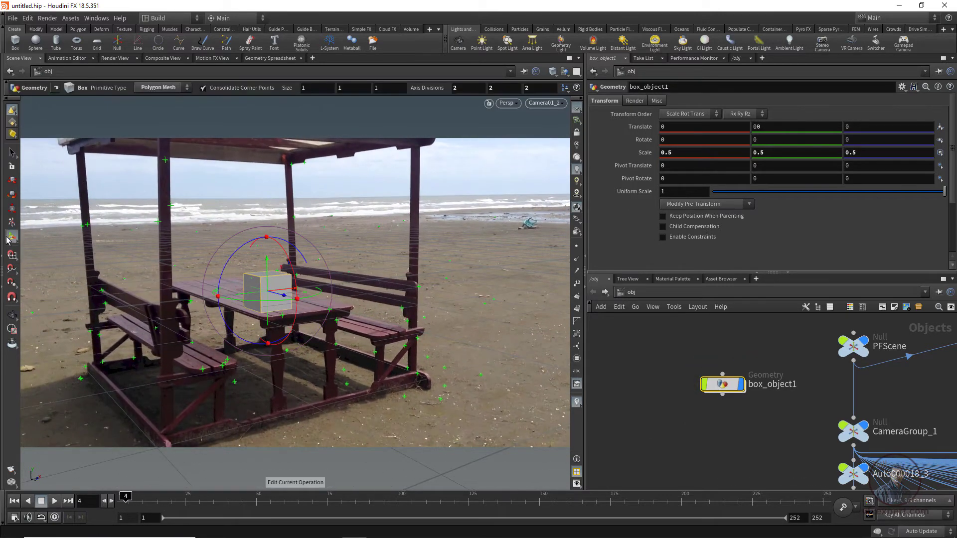
pyautogui.moveTo(265, 264); pyautogui.dragTo(268, 245)
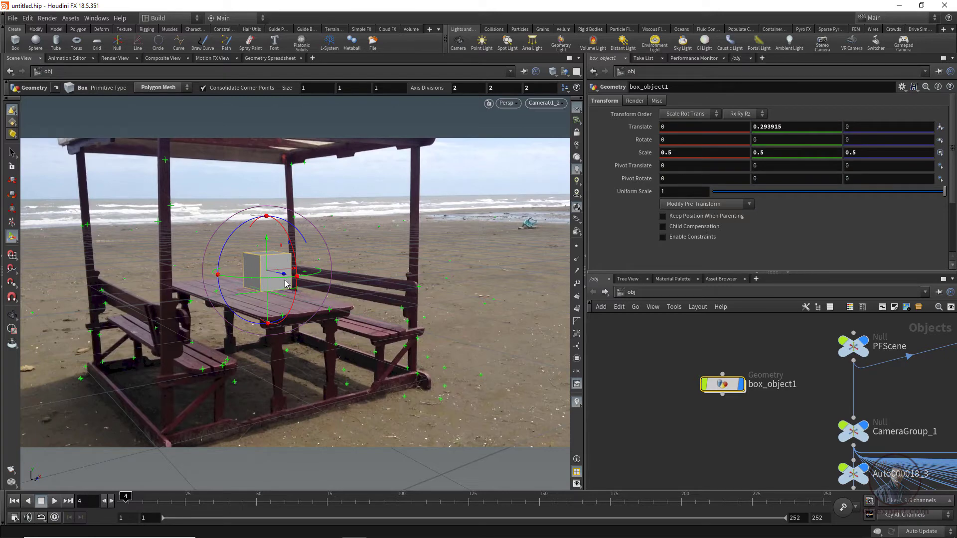
pyautogui.click(671, 392)
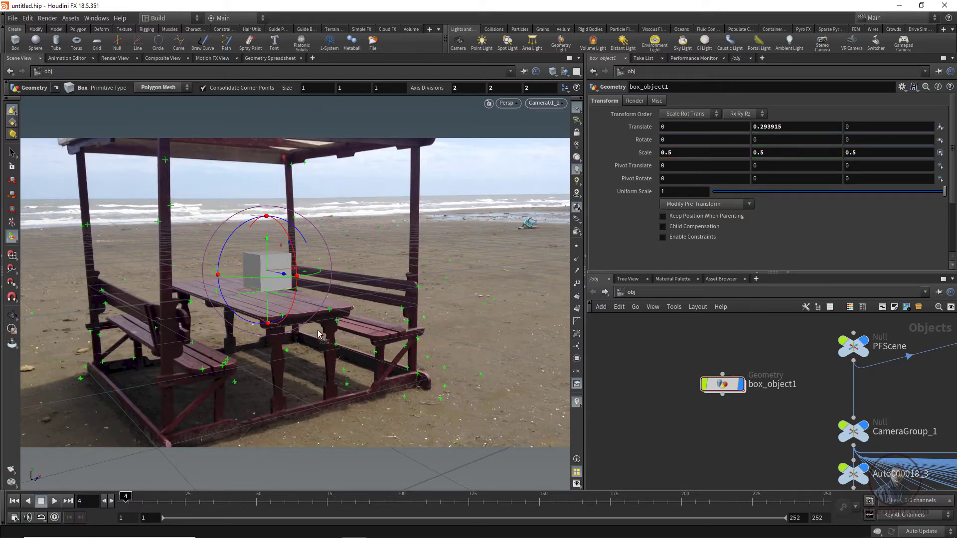
pyautogui.click(12, 152)
# Play the shot from frame 1 to check how the box tracks on the table, and stop at frame 94
pyautogui.click(12, 500)
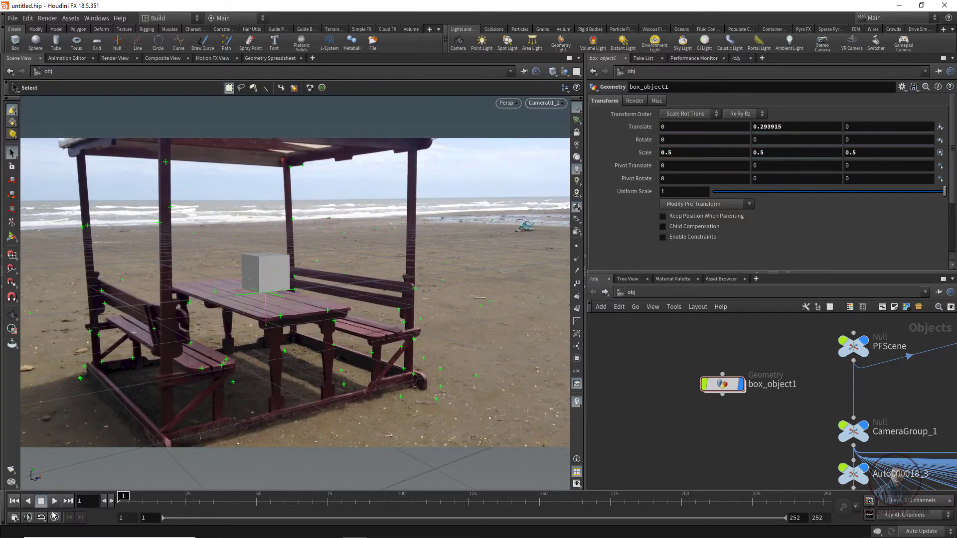
pyautogui.click(55, 501)
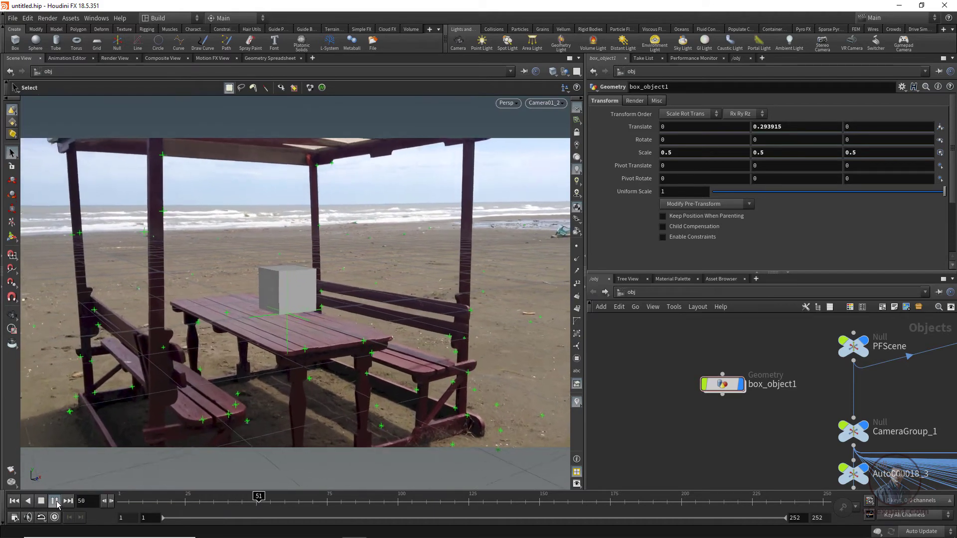
pyautogui.click(56, 502)
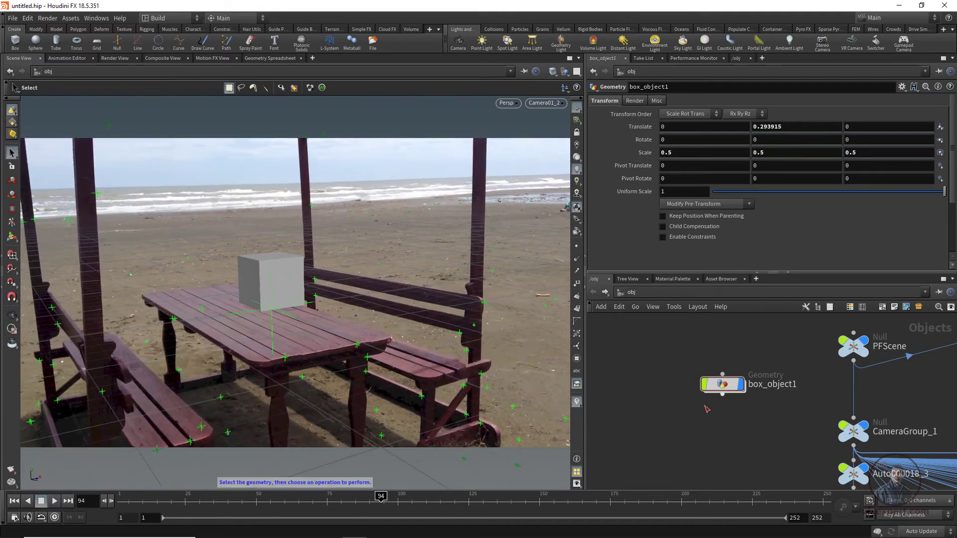
# Add a Font object above the box node in the object network and hide the box
pyautogui.moveTo(670, 411); pyautogui.dragTo(662, 429, button='middle')
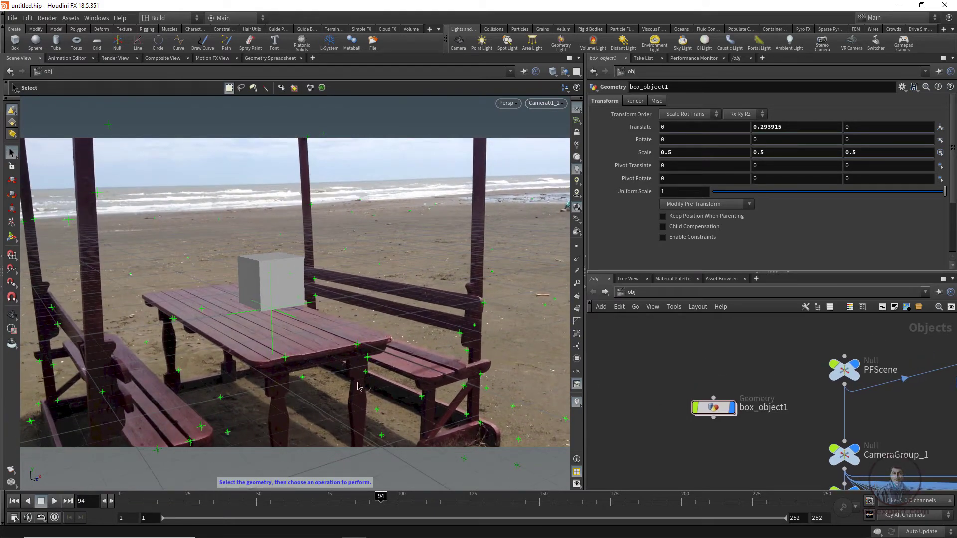
pyautogui.scroll(-2, 685, 391)
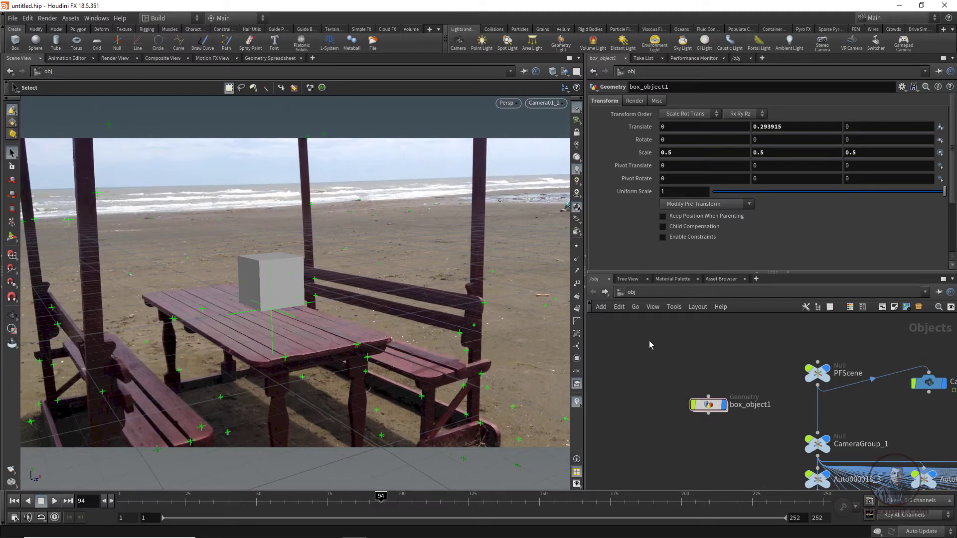
pyautogui.press('Tab')
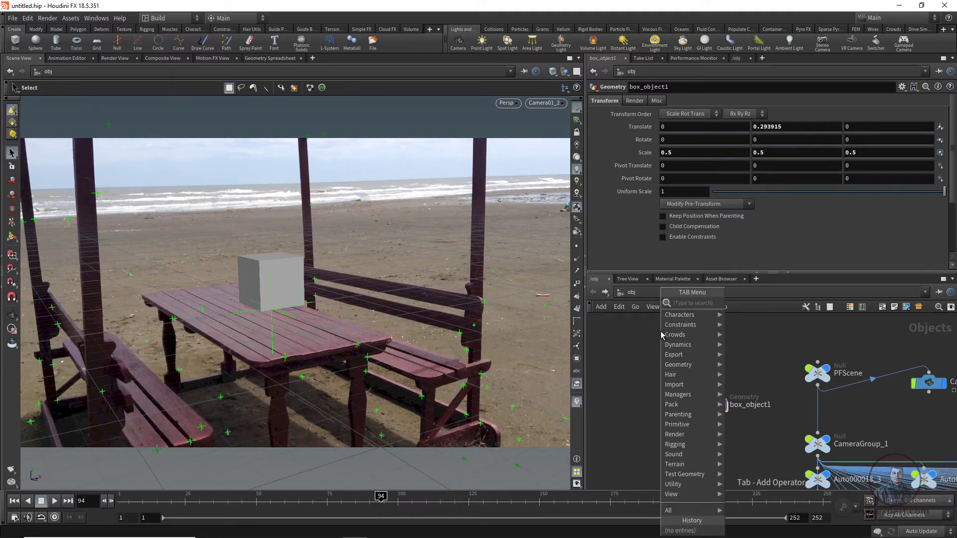
pyautogui.write('fon')
pyautogui.click(741, 305)
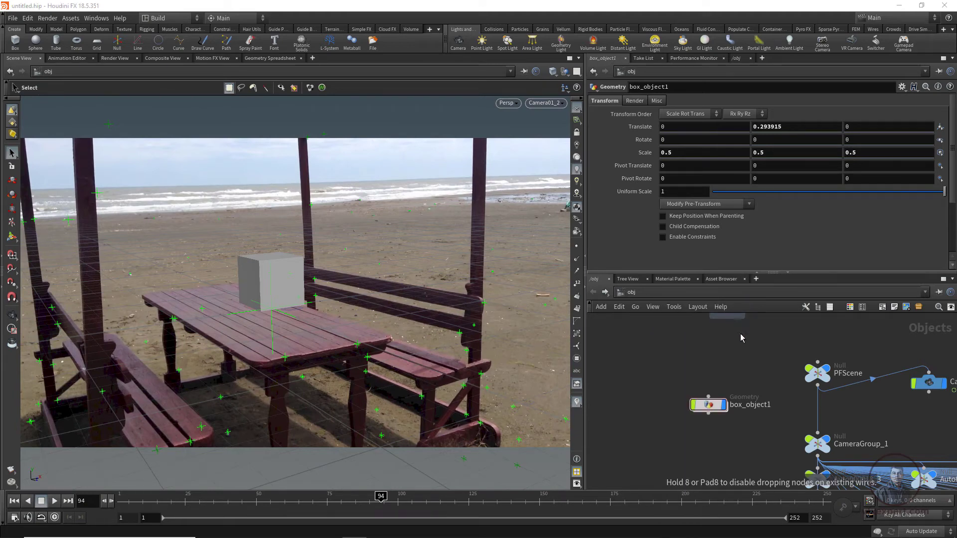
pyautogui.click(659, 360)
pyautogui.moveTo(658, 359); pyautogui.dragTo(663, 360)
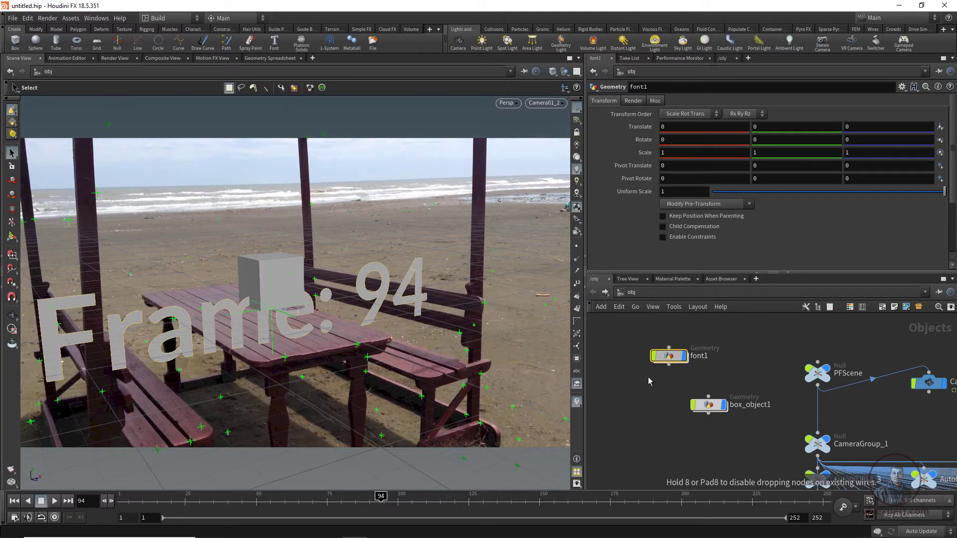
pyautogui.click(723, 406)
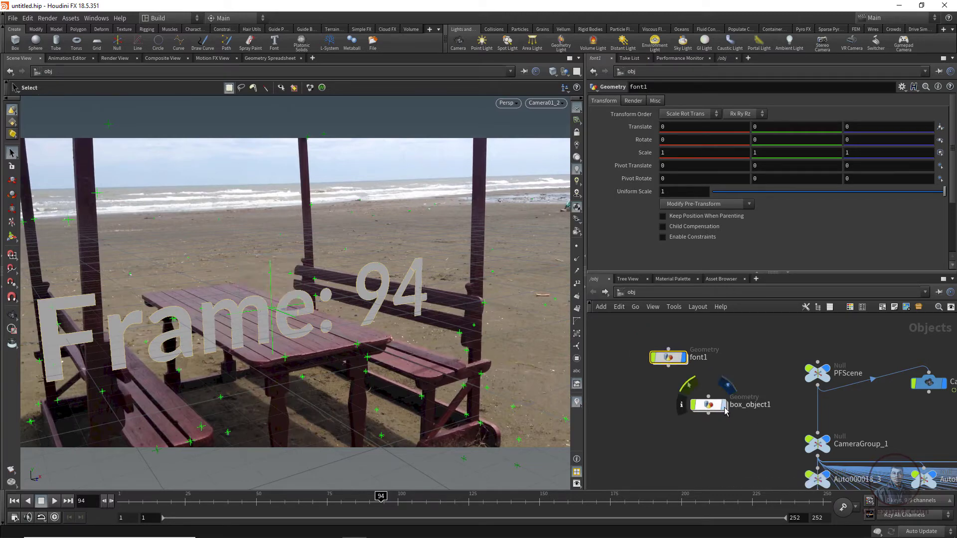
# Open the font object's network and replace its text with HOUDINI
pyautogui.doubleClick(671, 358)
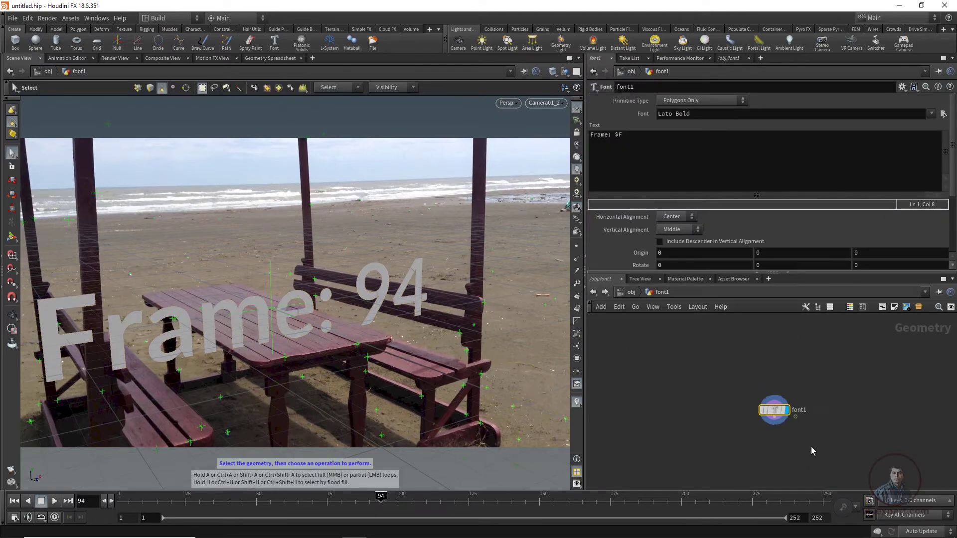
pyautogui.moveTo(771, 411); pyautogui.dragTo(714, 354)
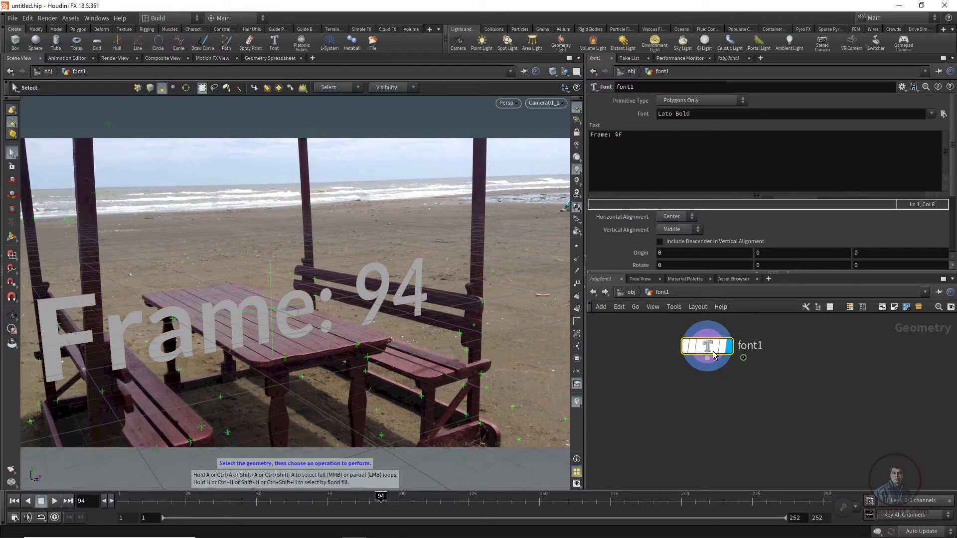
pyautogui.click(636, 138)
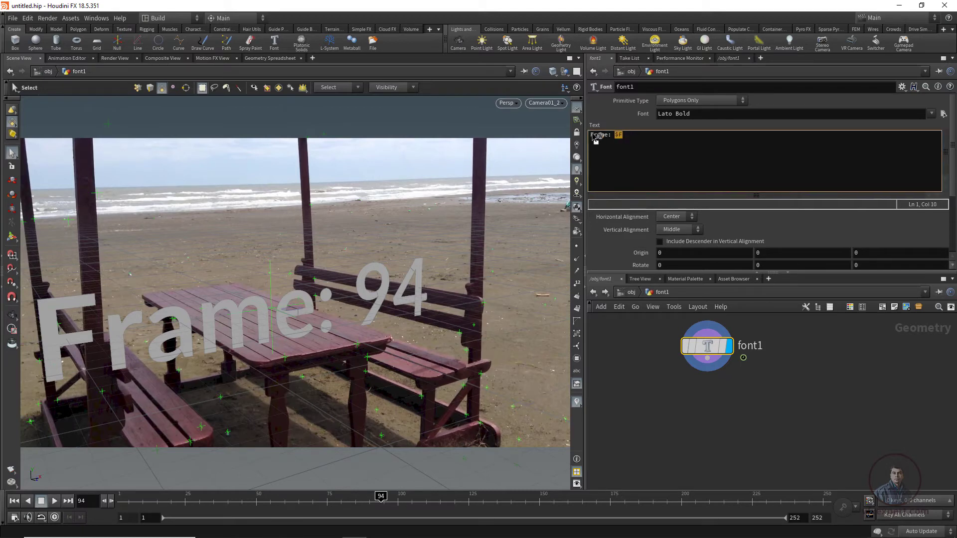
pyautogui.click(683, 401)
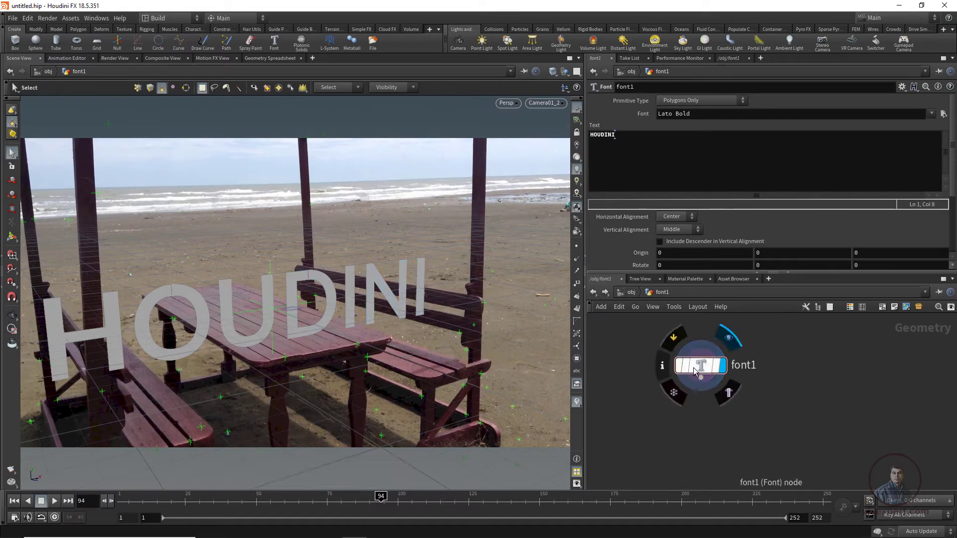
# Add a PolyExtrude node below the font node, feed the text into it, and make it the displayed node
pyautogui.click(692, 367)
pyautogui.press('Tab')
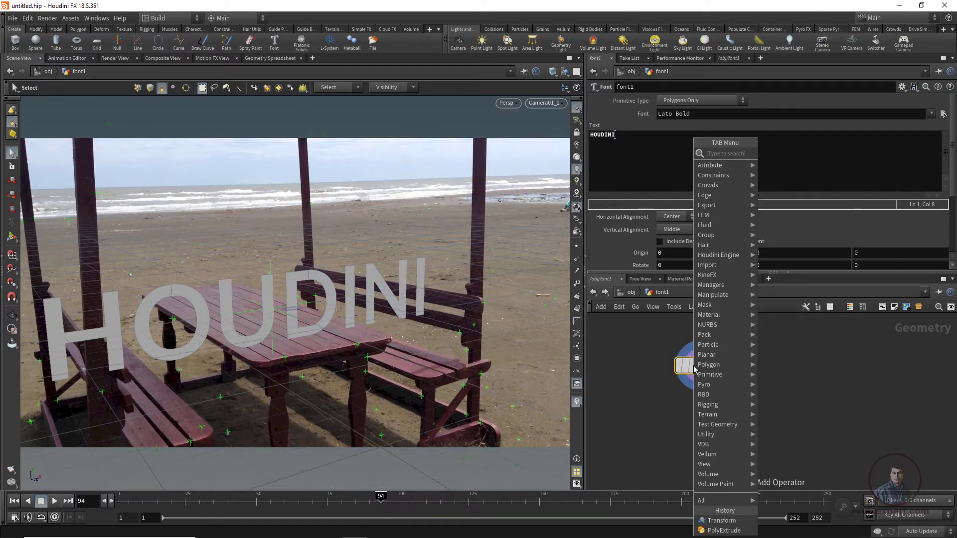
pyautogui.write('pop')
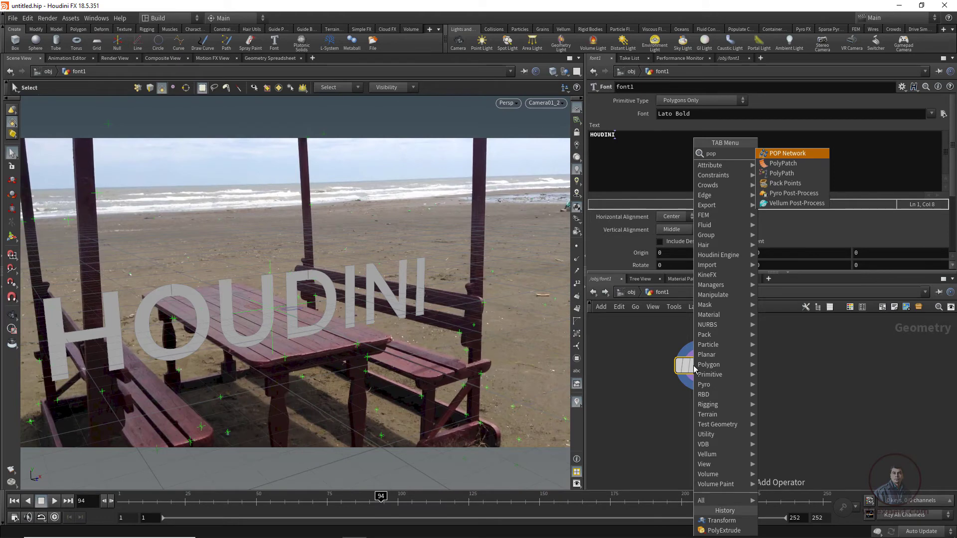
pyautogui.press('BackSpace')
pyautogui.write('l')
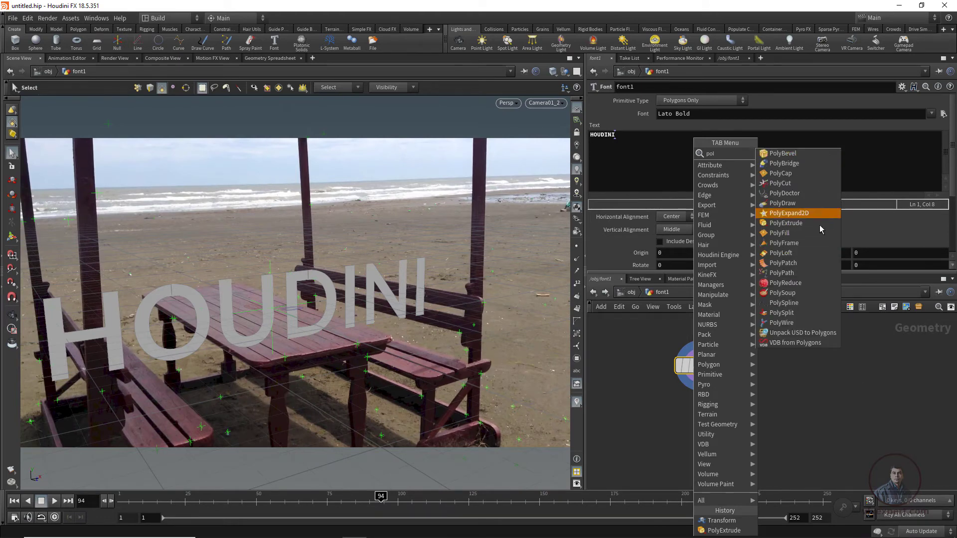
pyautogui.click(786, 223)
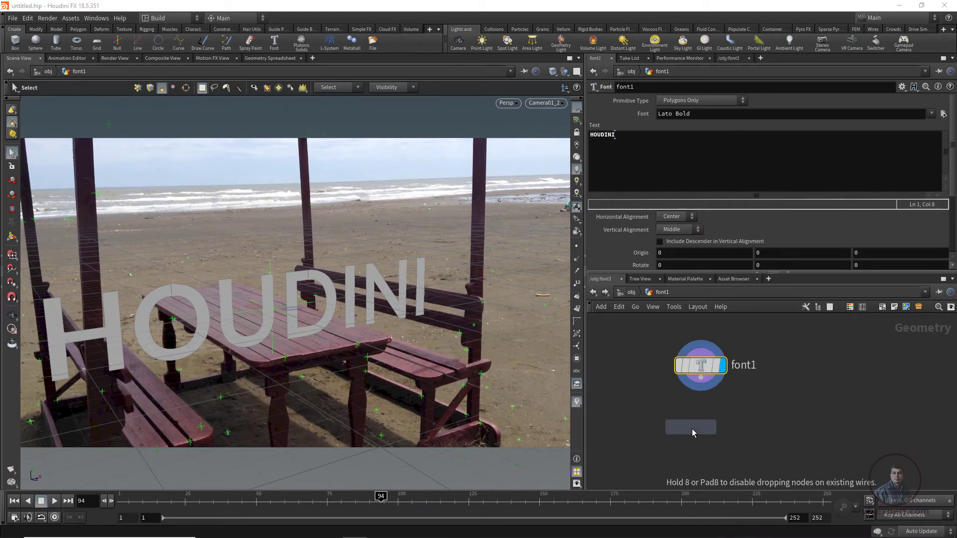
pyautogui.click(703, 423)
pyautogui.moveTo(701, 379); pyautogui.dragTo(711, 429)
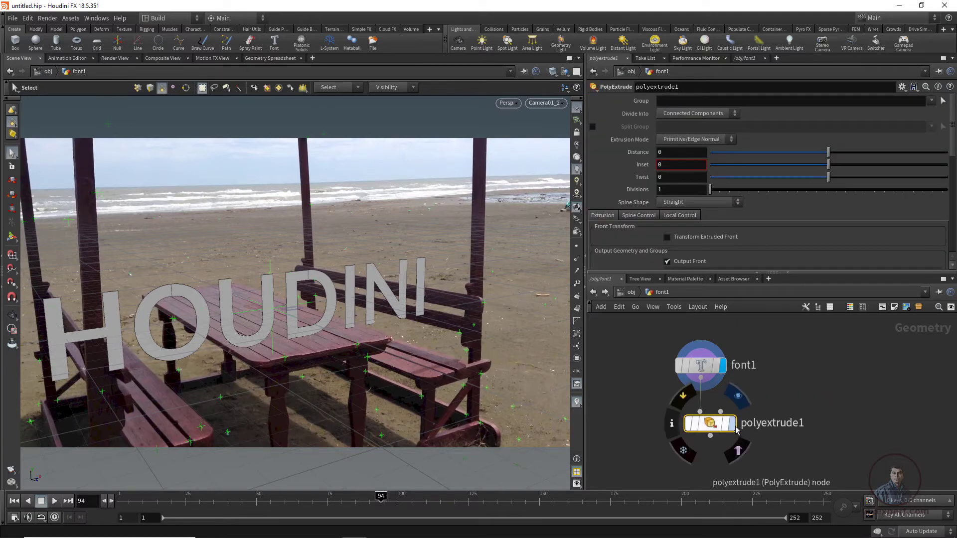
pyautogui.click(731, 423)
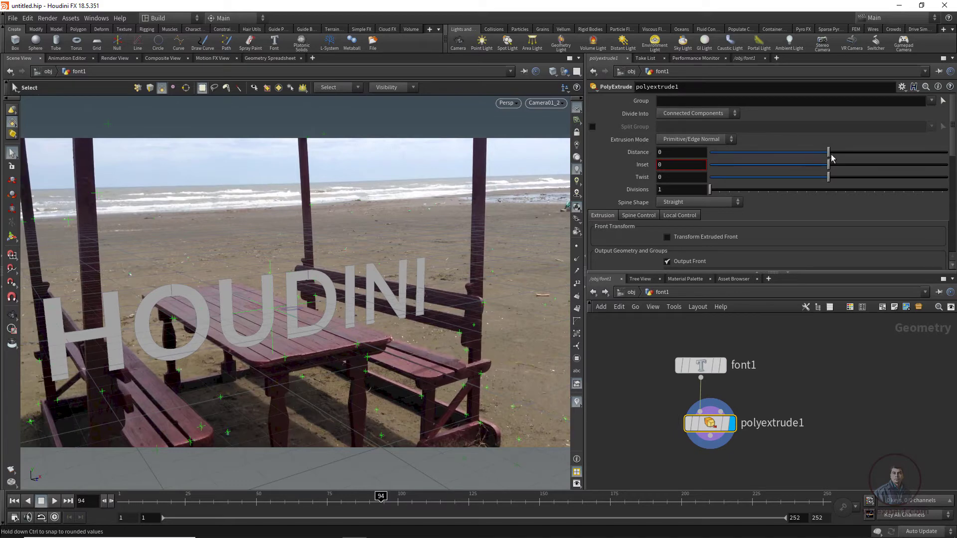
# Extrude the text by a distance of about 0.282 and enable Output Back to close its rear faces
pyautogui.moveTo(830, 154); pyautogui.dragTo(862, 160)
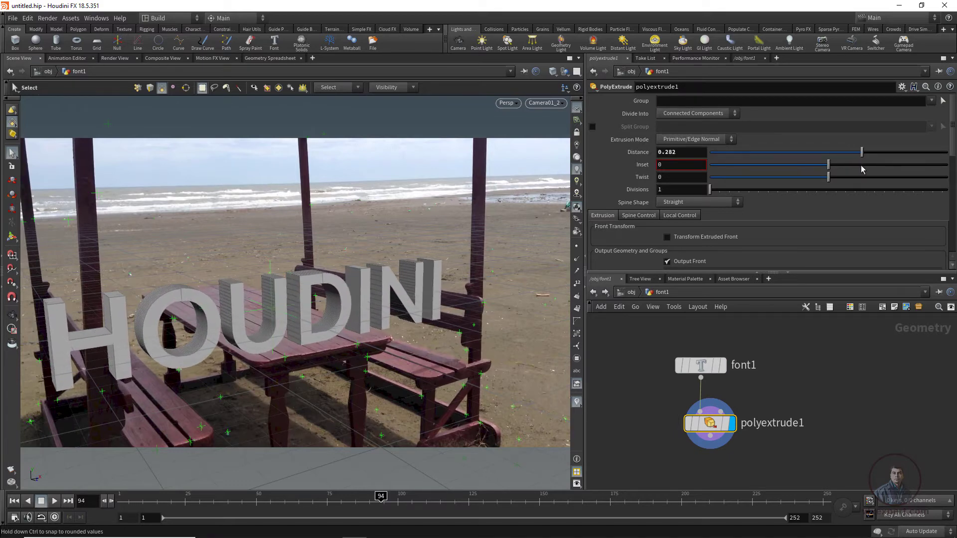
pyautogui.moveTo(950, 160); pyautogui.dragTo(948, 191)
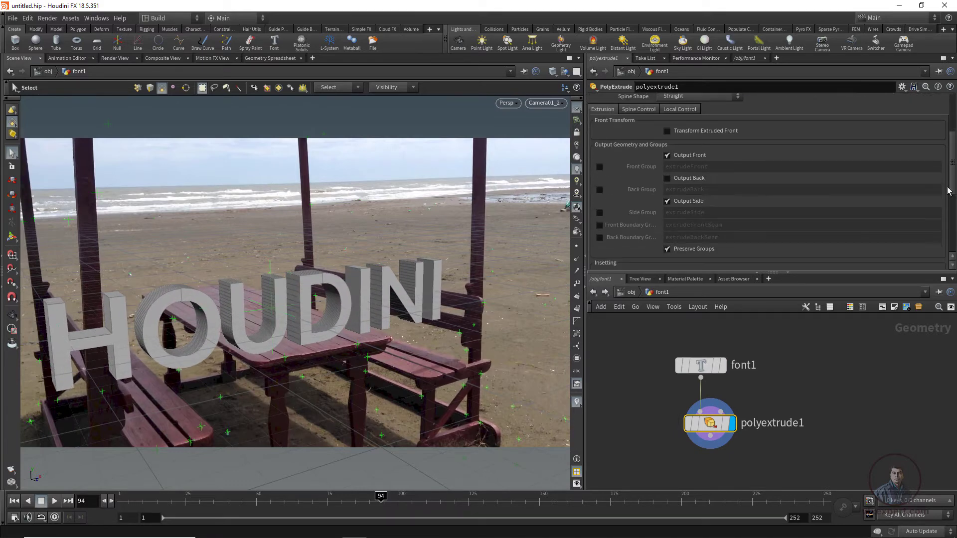
pyautogui.click(668, 179)
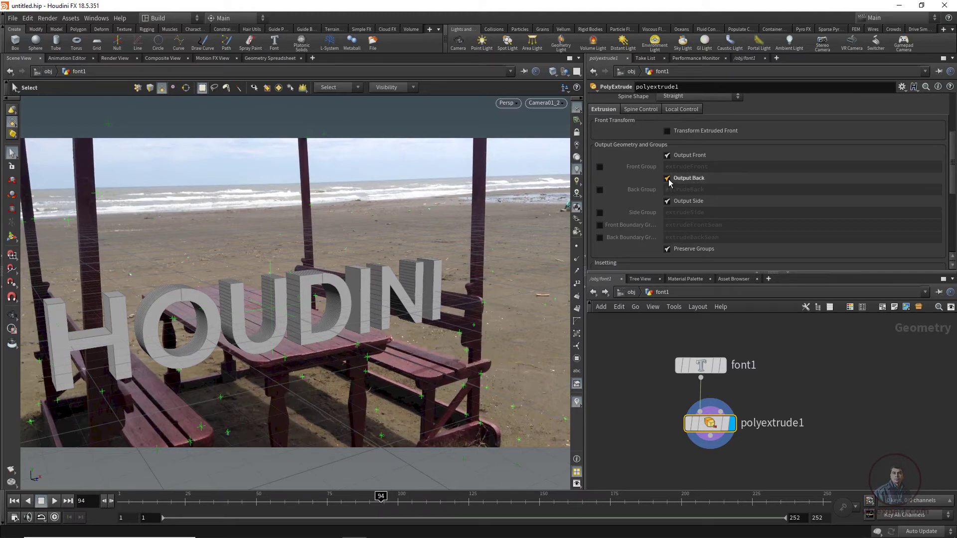
# Return to the object level and align the box node directly below the font object
pyautogui.click(593, 292)
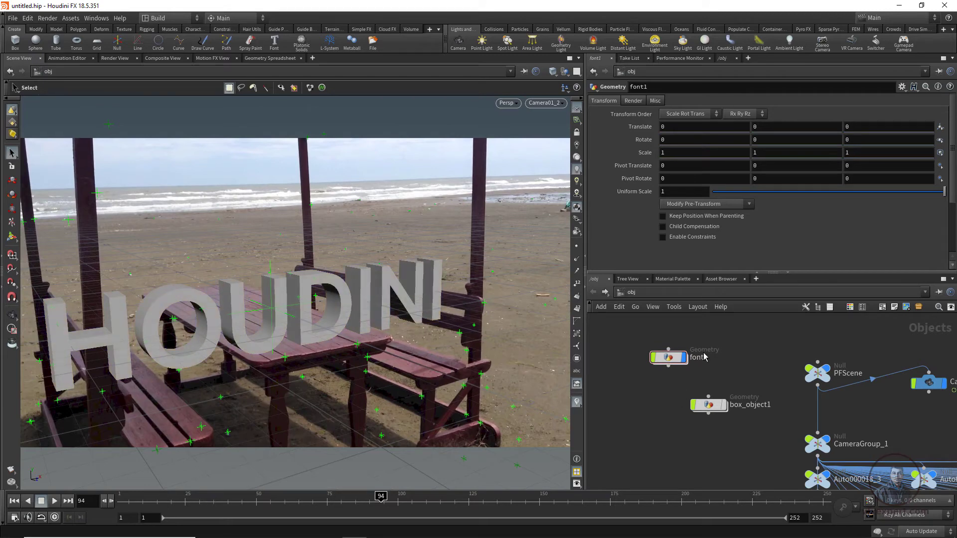
pyautogui.moveTo(708, 405); pyautogui.dragTo(668, 412)
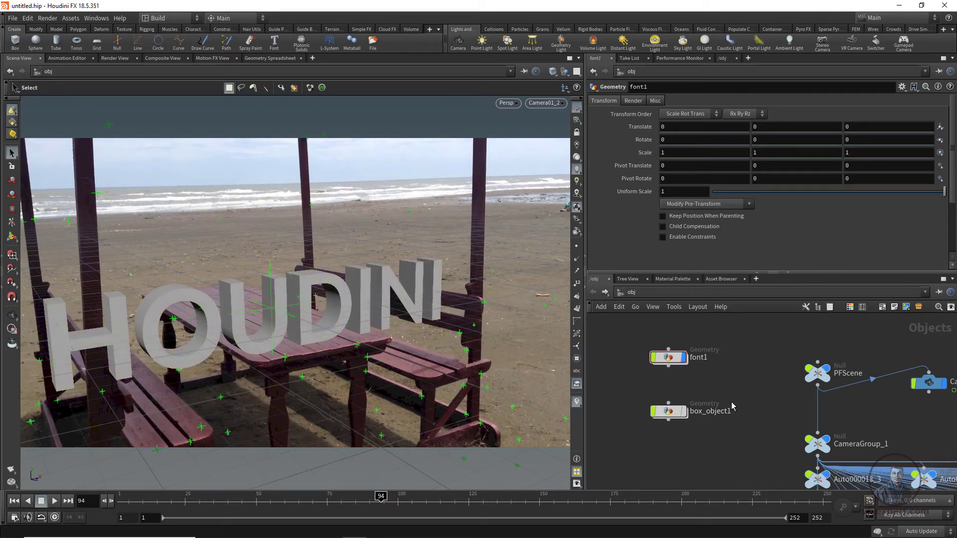
# Add a Transform node inside the font object, wire it after the PolyExtrude, and make it the displayed node
pyautogui.doubleClick(676, 364)
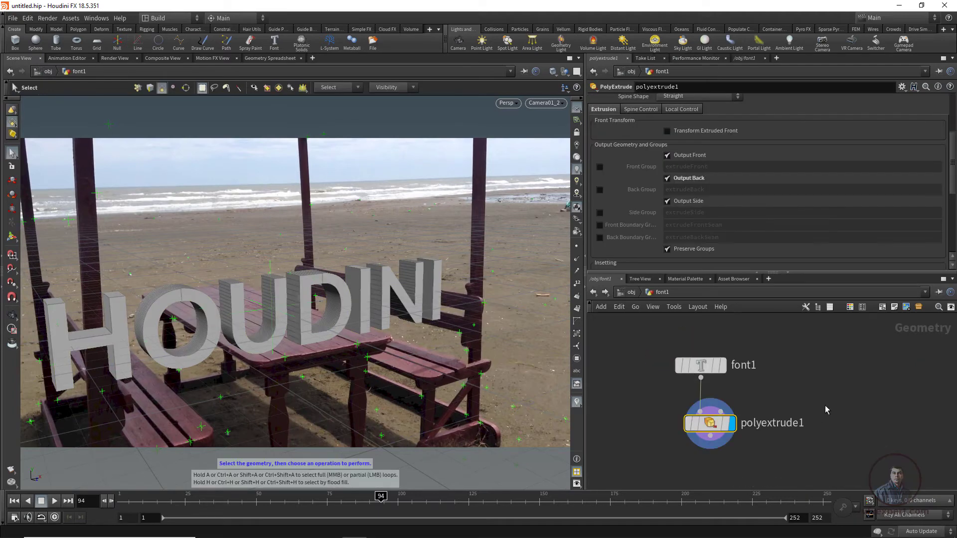
pyautogui.press('Tab')
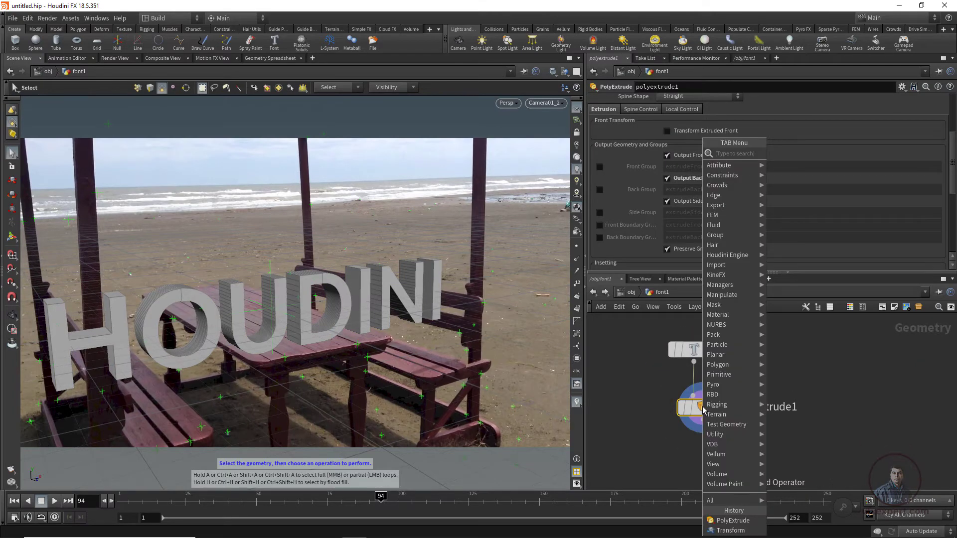
pyautogui.write('tra')
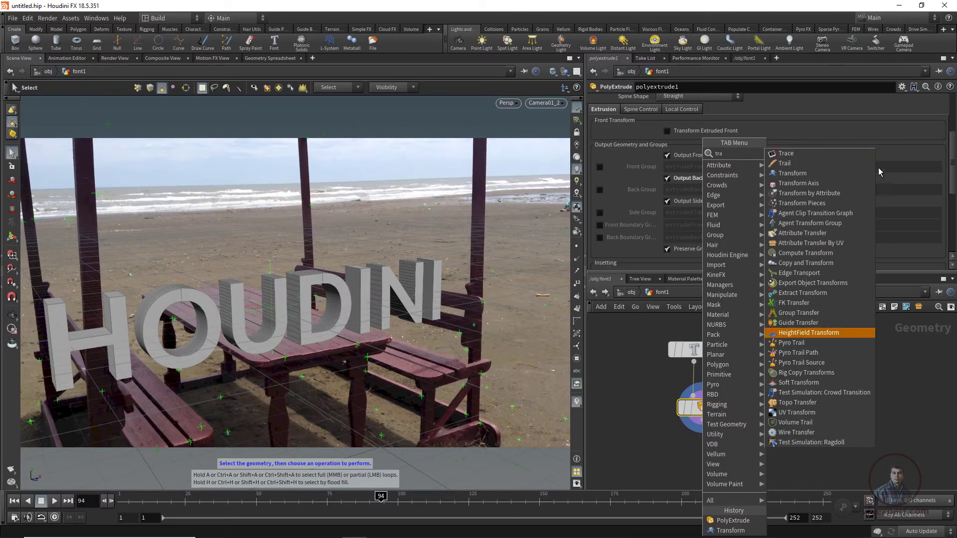
pyautogui.click(815, 174)
pyautogui.click(703, 457)
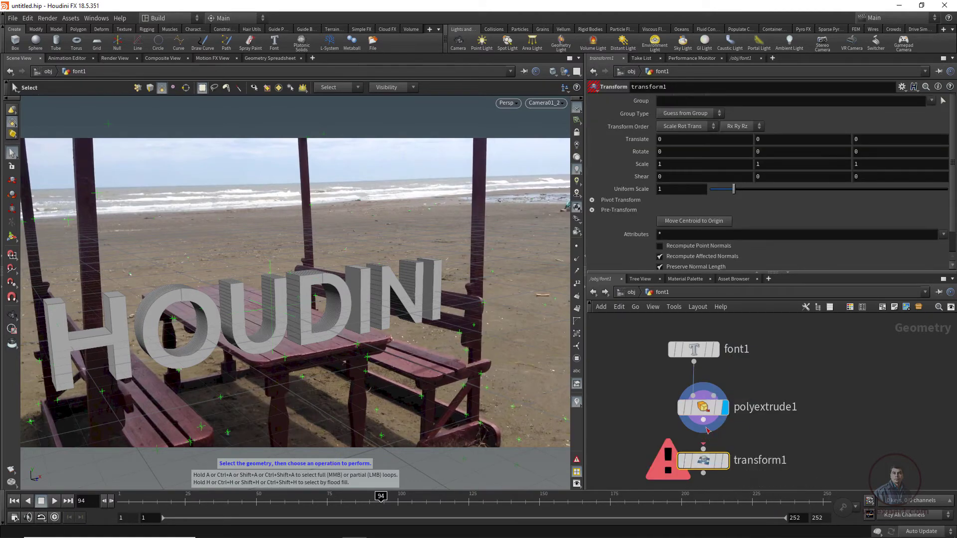
pyautogui.moveTo(703, 420); pyautogui.dragTo(703, 465)
pyautogui.click(725, 464)
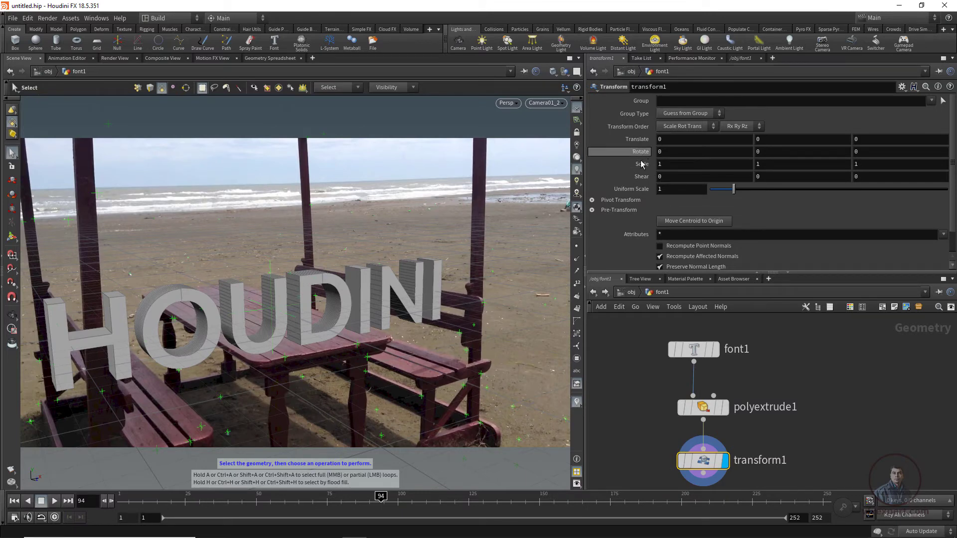
# Rotate the text to -90 in Y, keeping the X and Z rotations at 0
pyautogui.moveTo(640, 154); pyautogui.dragTo(826, 150)
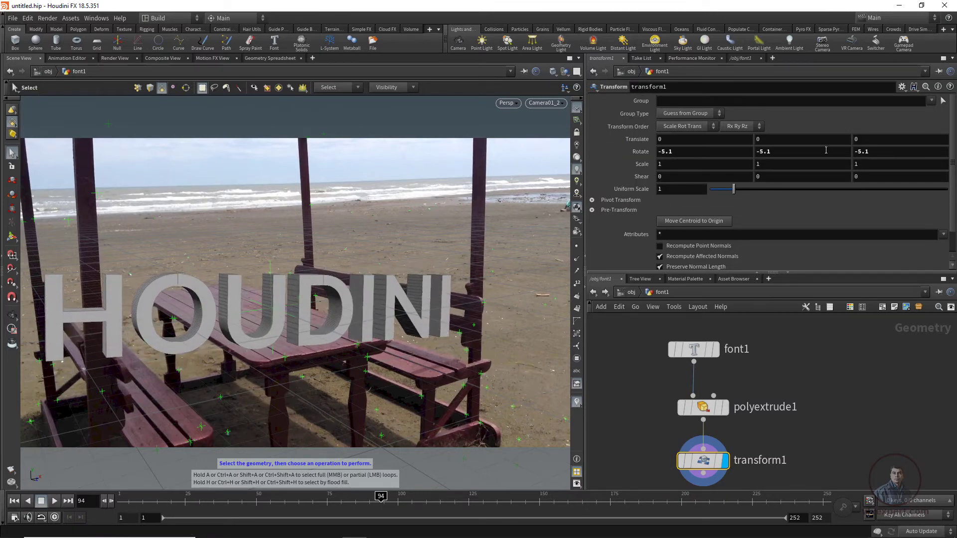
pyautogui.keyDown('ctrl'); pyautogui.middleClick(694, 153); pyautogui.keyUp('ctrl')
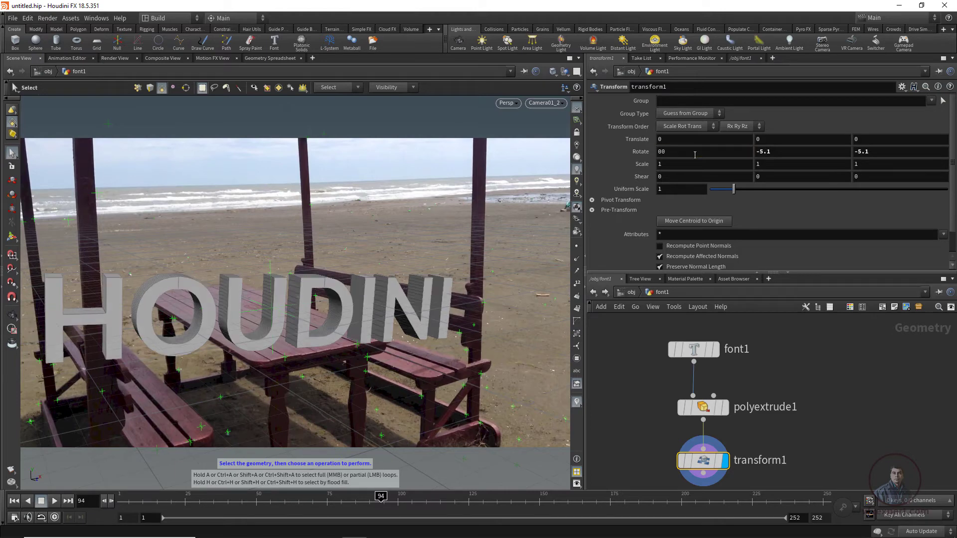
pyautogui.keyDown('ctrl'); pyautogui.middleClick(884, 150); pyautogui.keyUp('ctrl')
pyautogui.moveTo(767, 150); pyautogui.dragTo(154, 124, button='middle')
pyautogui.moveTo(798, 150); pyautogui.dragTo(402, 150, button='middle')
pyautogui.doubleClick(807, 152)
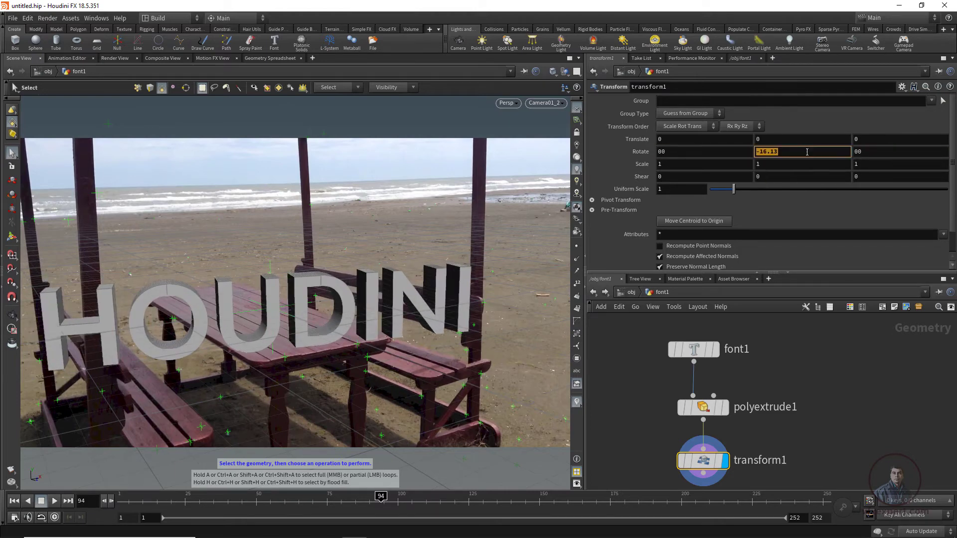
pyautogui.write('-90')
pyautogui.press('Return')
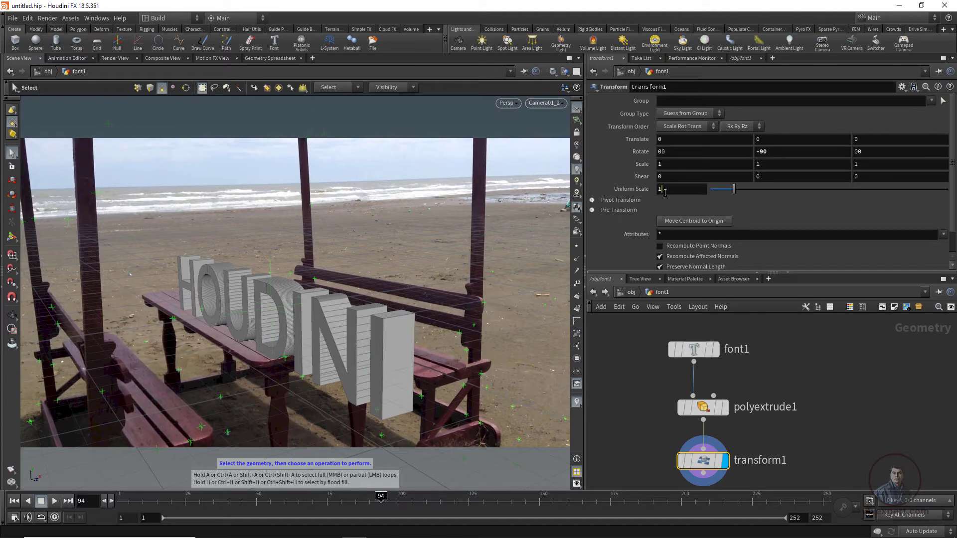
# Scale the text uniformly to 0.46 and raise it about 0.25 in Y onto the tabletop
pyautogui.moveTo(733, 190); pyautogui.dragTo(721, 192)
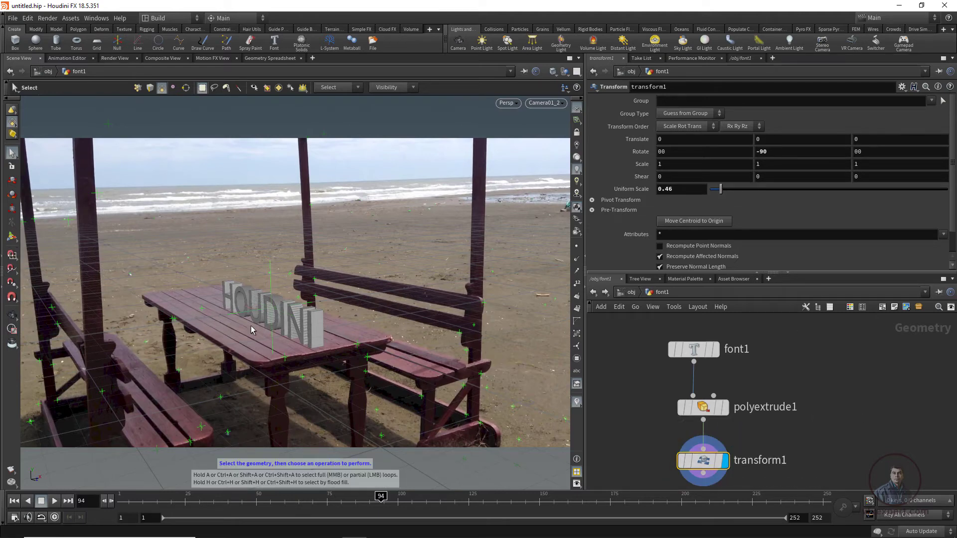
pyautogui.click(12, 237)
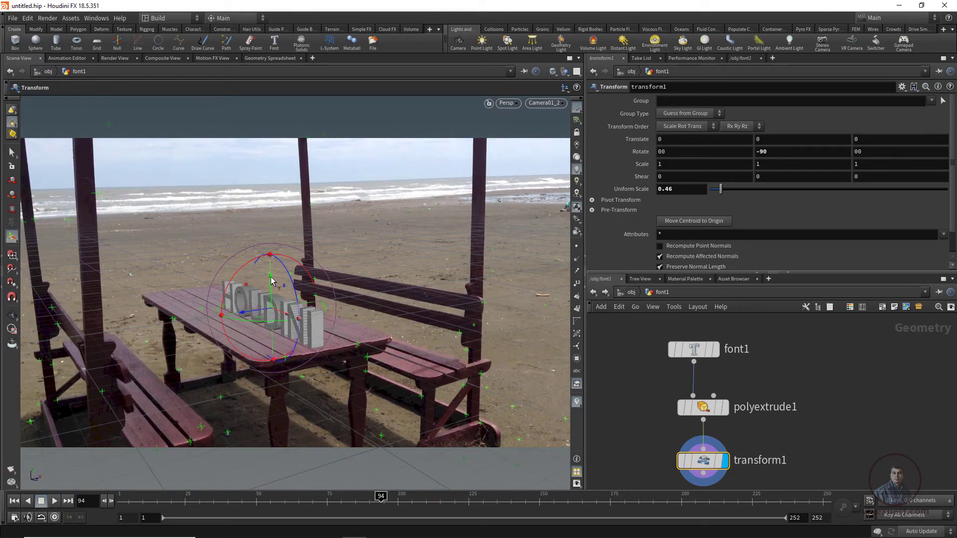
pyautogui.moveTo(271, 280); pyautogui.dragTo(269, 251)
# Play the shot from frame 1 at object level to check how the text tracks, and stop at frame 100
pyautogui.moveTo(291, 497); pyautogui.dragTo(123, 497)
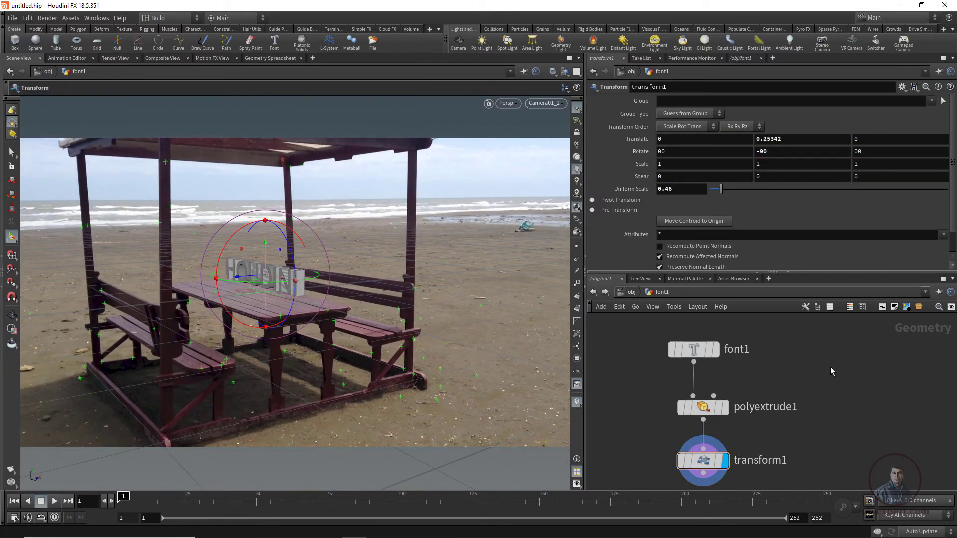
pyautogui.click(593, 294)
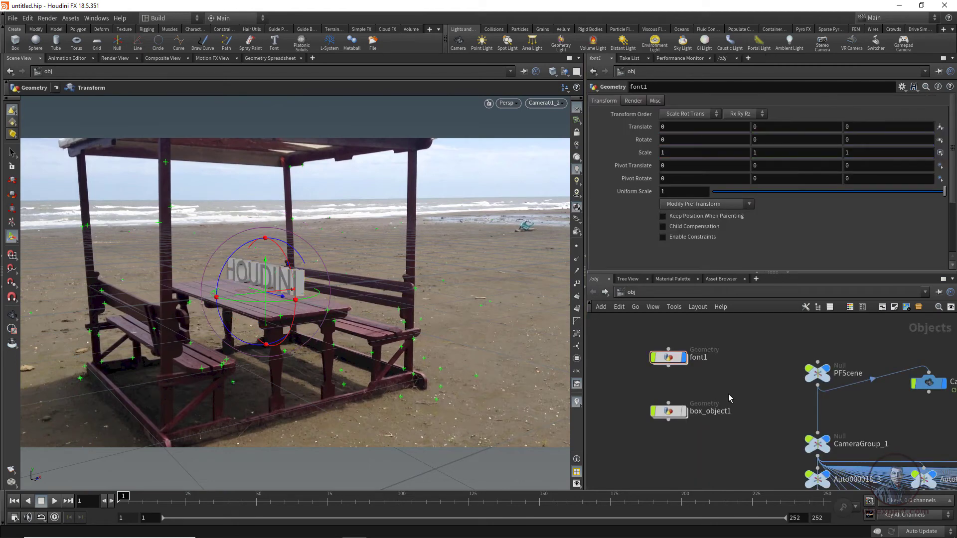
pyautogui.click(11, 152)
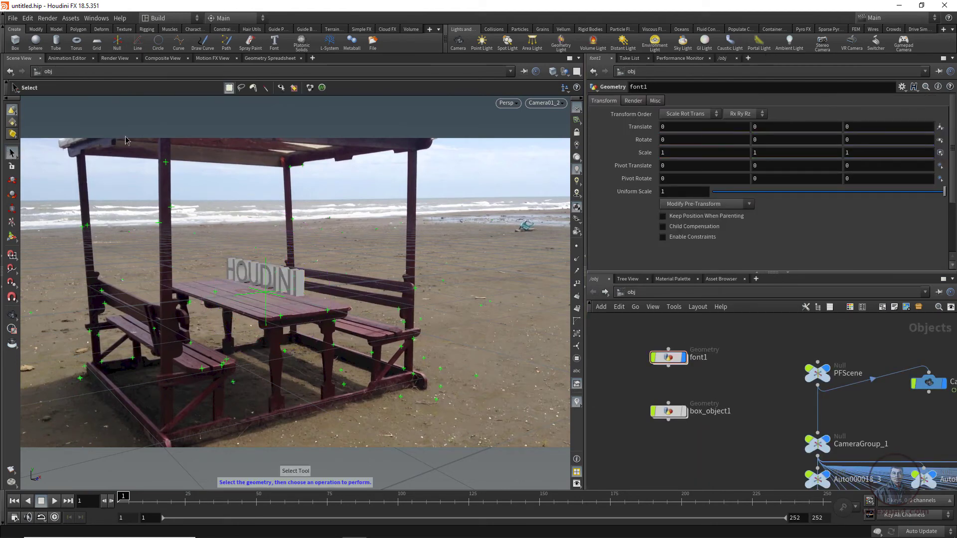
pyautogui.click(54, 501)
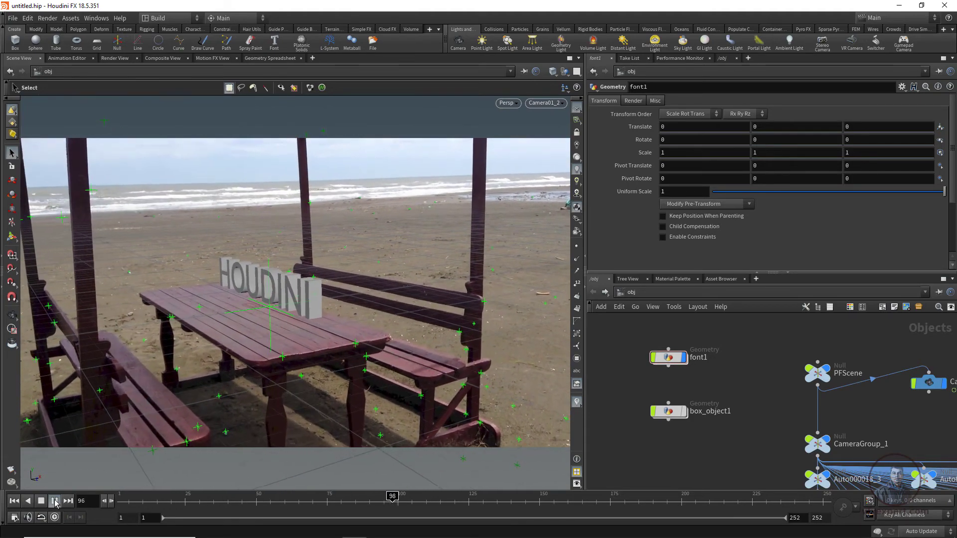
pyautogui.click(54, 502)
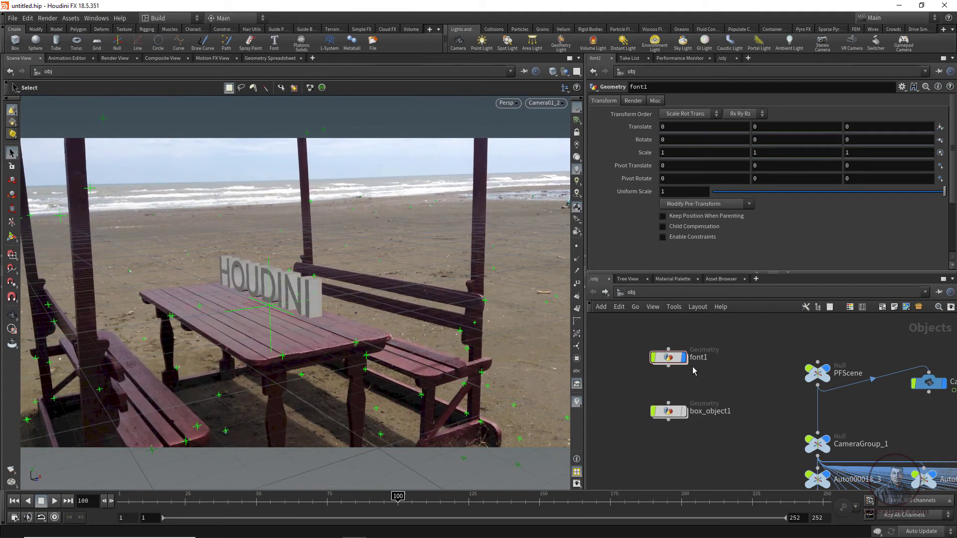
# Shift the text in X and Z across the tabletop toward its near end, and return to the object level
pyautogui.doubleClick(668, 358)
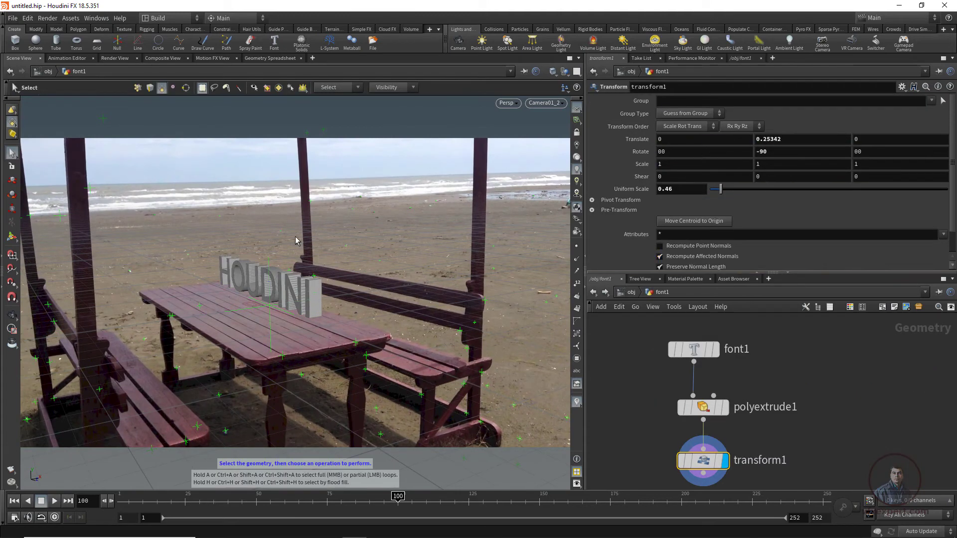
pyautogui.moveTo(862, 136); pyautogui.dragTo(890, 142, button='middle')
pyautogui.moveTo(684, 140)
pyautogui.mouseDown(button='middle')
pyautogui.moveTo(708, 141)
pyautogui.moveTo(673, 143)
pyautogui.mouseUp(button='middle')
pyautogui.press('u')
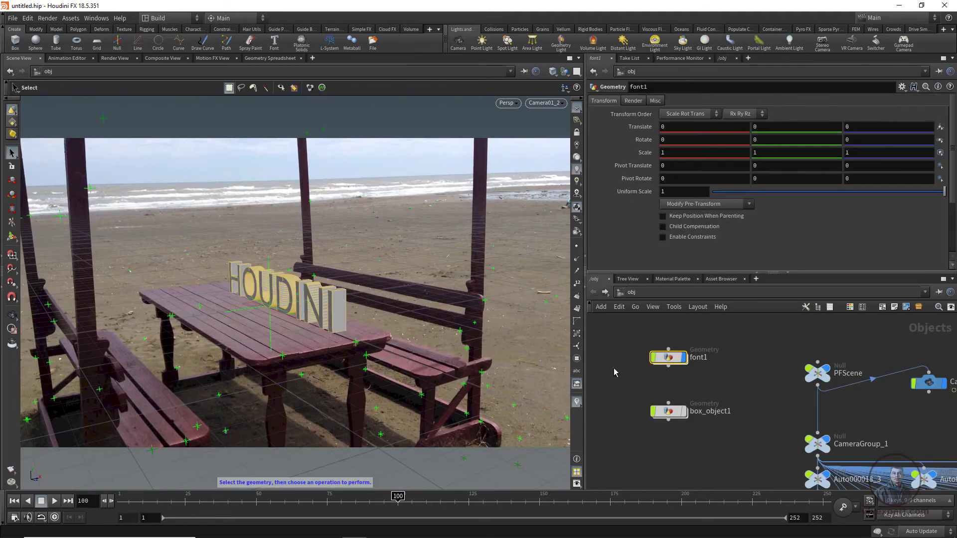
# Deselect the text, replay the shot from the first frame to check the track, and stop at frame 125
pyautogui.click(121, 468)
pyautogui.click(14, 501)
pyautogui.click(54, 501)
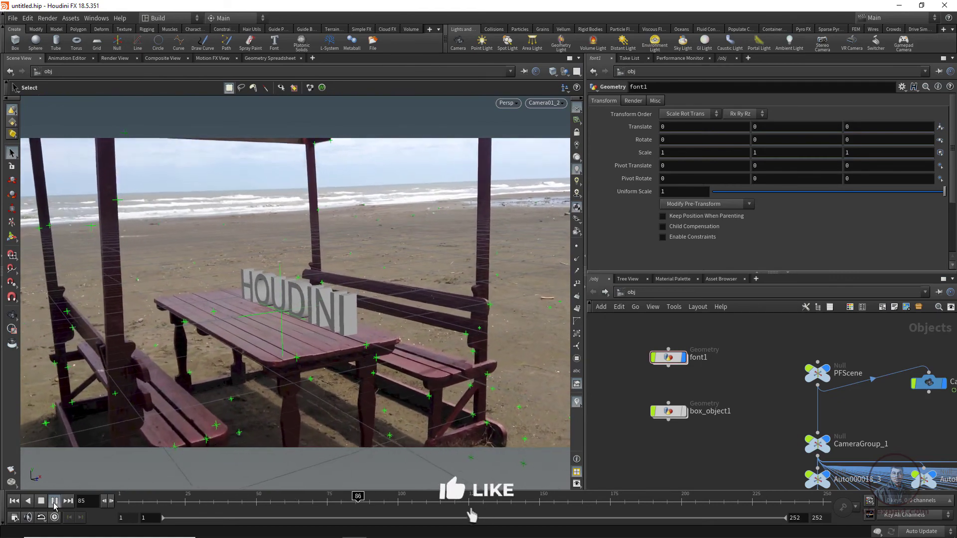
pyautogui.click(54, 504)
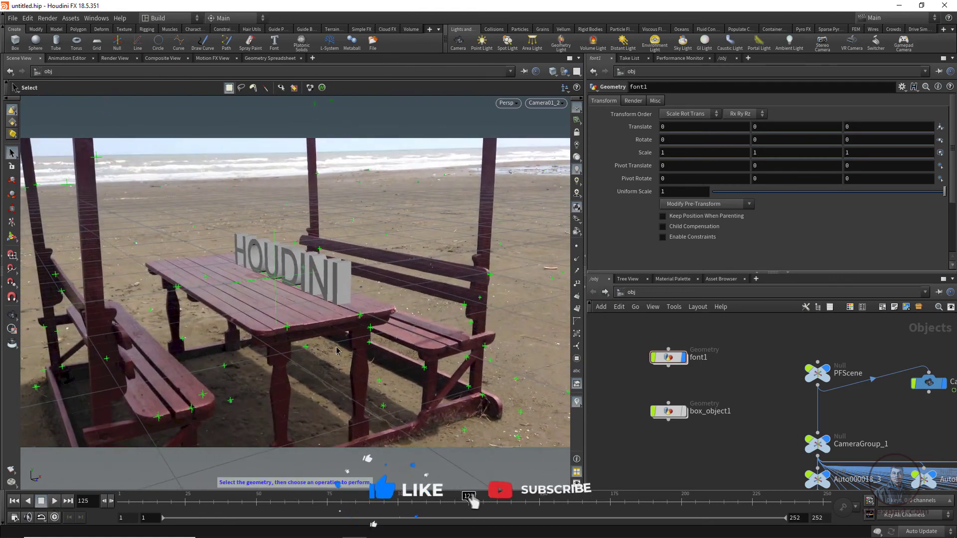
# Save the scene under a new name, pfcam
pyautogui.click(13, 18)
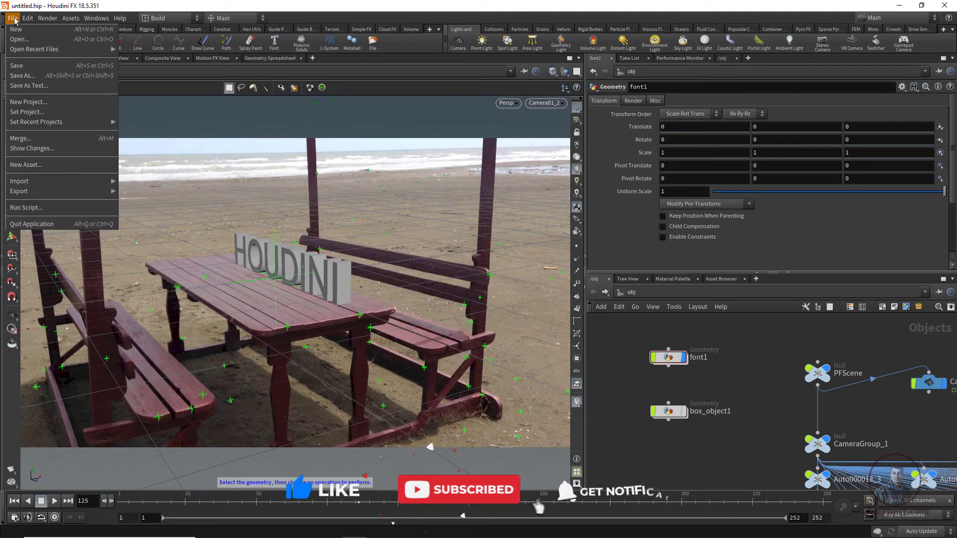
pyautogui.click(27, 75)
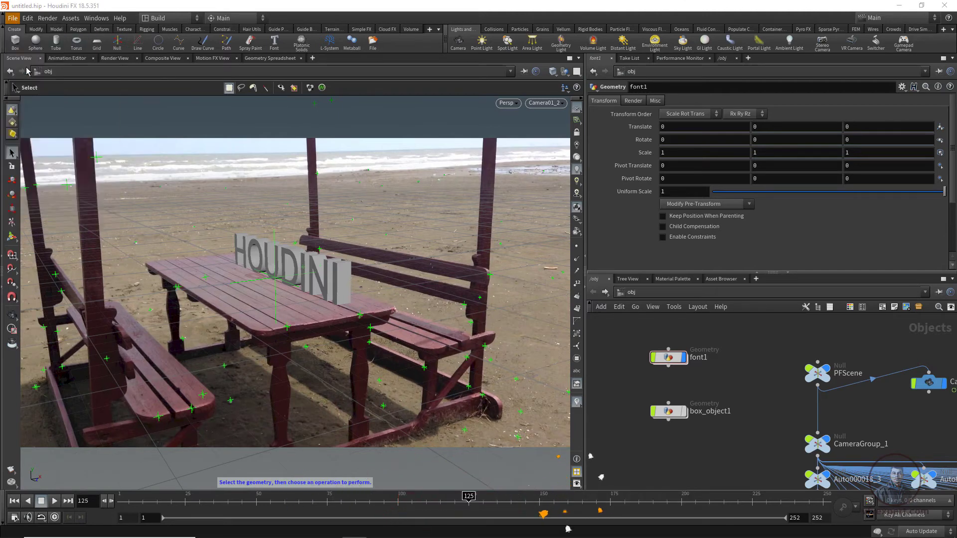
pyautogui.click(136, 239)
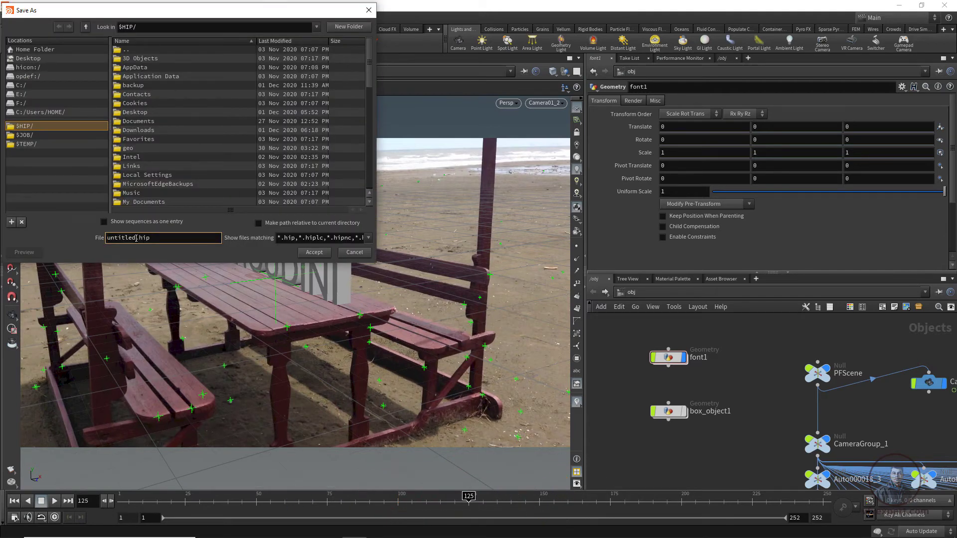
pyautogui.write('pfcam')
pyautogui.press('Return')
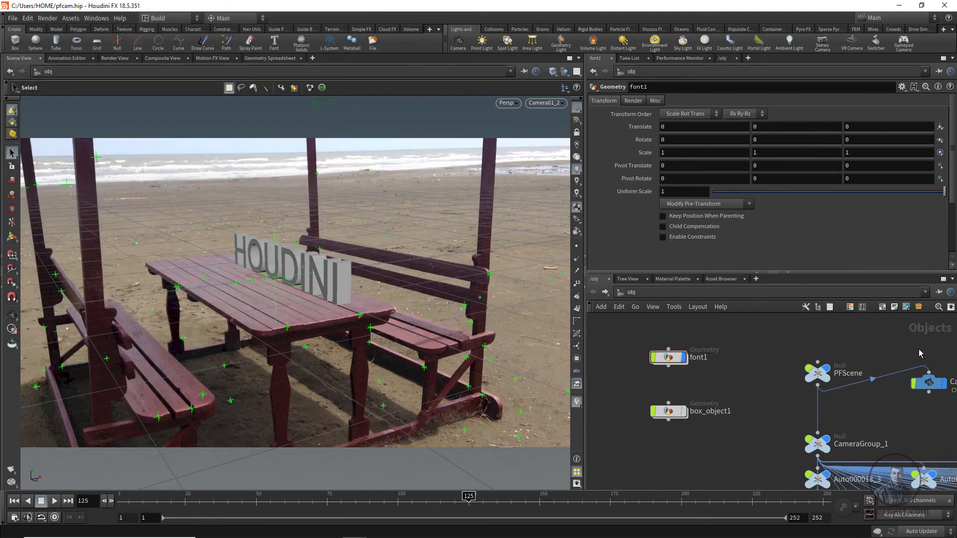
# Widen the network editor and frame the whole object network with all tracker nulls
pyautogui.press('h')
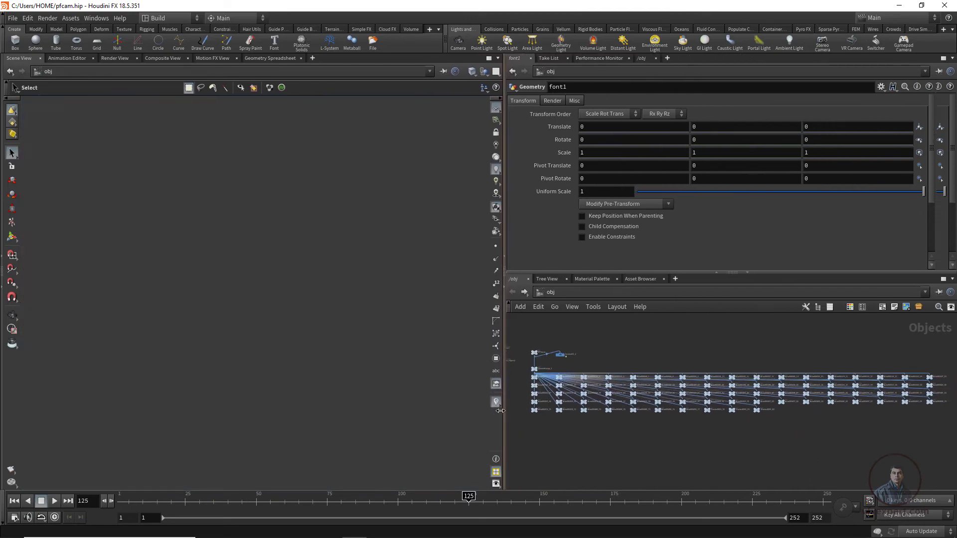
pyautogui.moveTo(584, 426); pyautogui.dragTo(502, 427)
pyautogui.scroll(5, 740, 413)
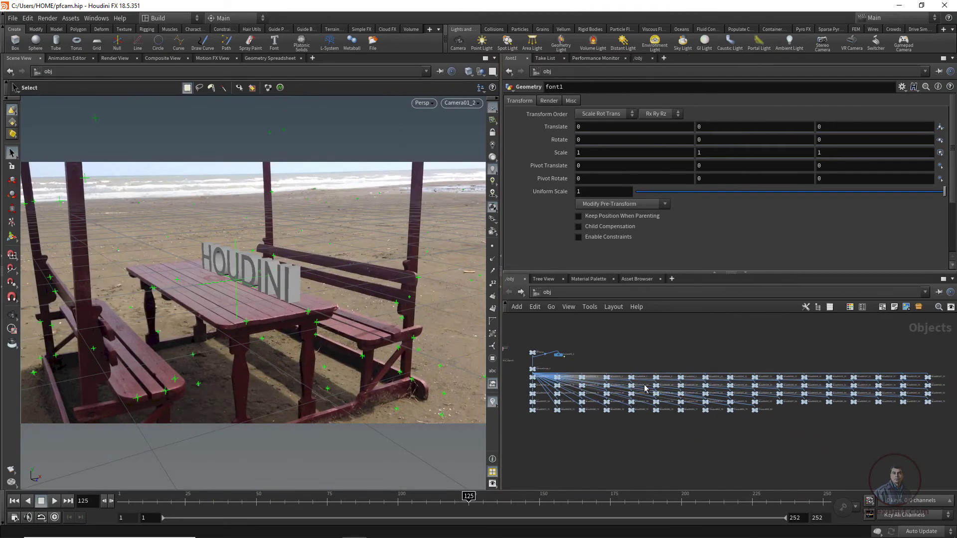
pyautogui.scroll(-3, 740, 432)
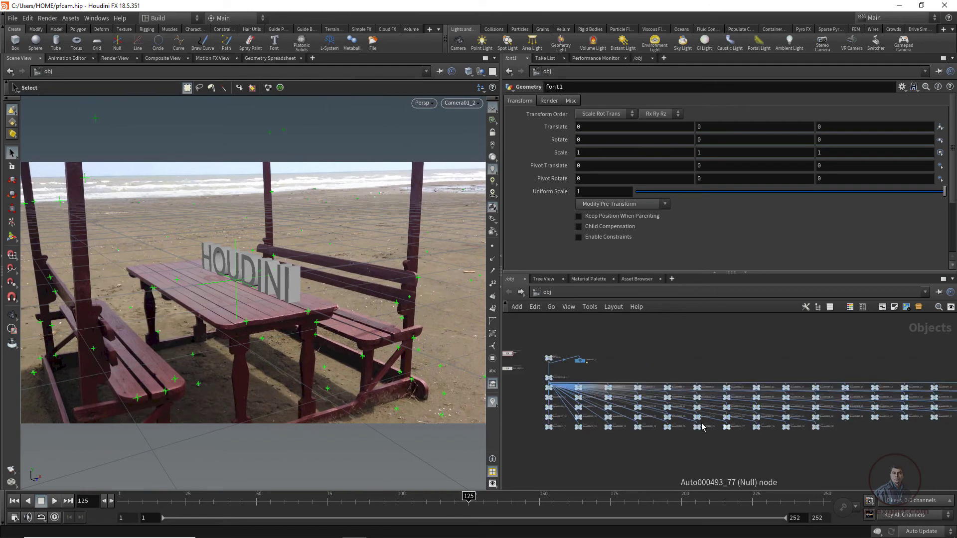
pyautogui.middleClick(698, 423)
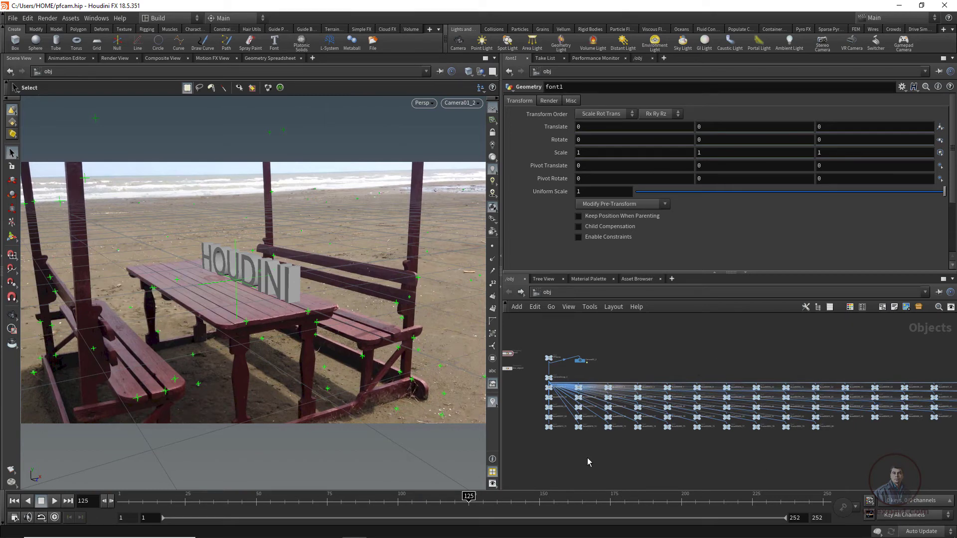
pyautogui.scroll(-3, 657, 438)
pyautogui.moveTo(749, 436); pyautogui.dragTo(758, 429, button='middle')
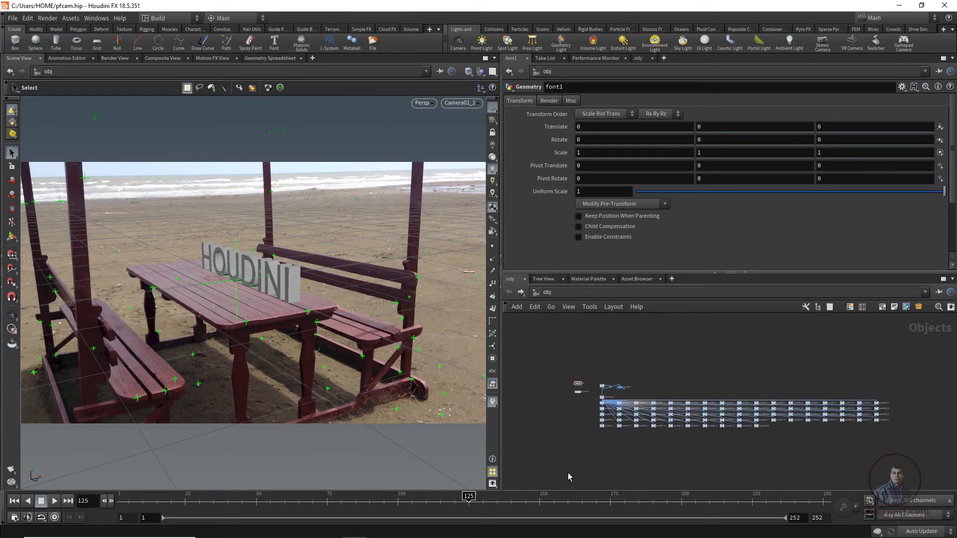
# Select all Auto and Tracker nulls, leaving out box_object1 and CameraGroup_1, and collapse them into a subnetwork
pyautogui.moveTo(574, 474); pyautogui.dragTo(941, 395)
pyautogui.moveTo(548, 412); pyautogui.dragTo(652, 393, button='middle')
pyautogui.scroll(3, 654, 393)
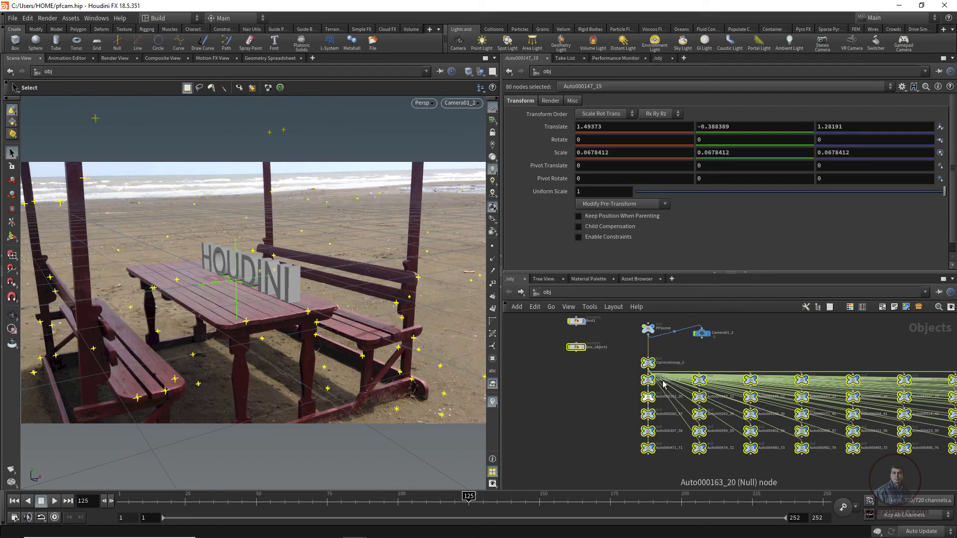
pyautogui.middleClick(648, 380)
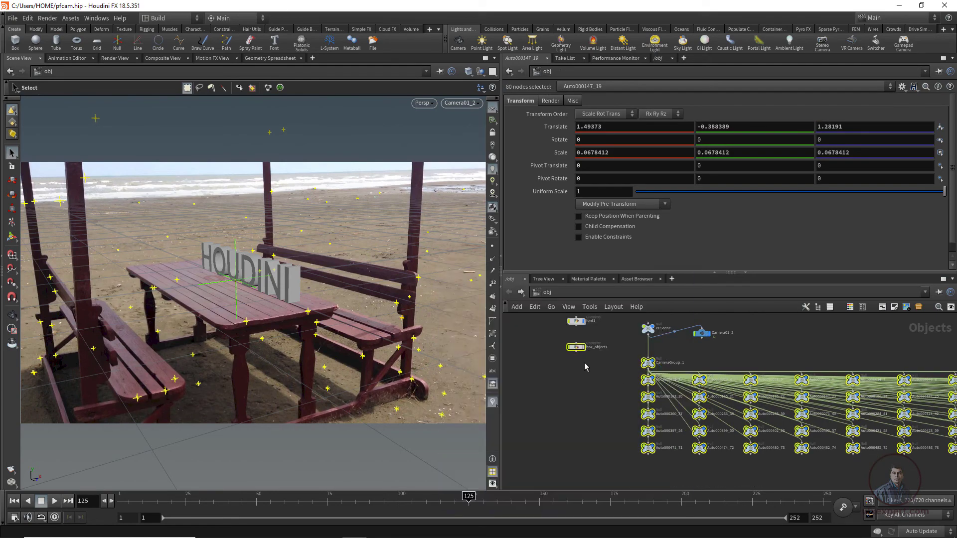
pyautogui.keyDown('ctrl'); pyautogui.click(576, 348); pyautogui.keyUp('ctrl')
pyautogui.keyDown('ctrl'); pyautogui.click(654, 369); pyautogui.keyUp('ctrl')
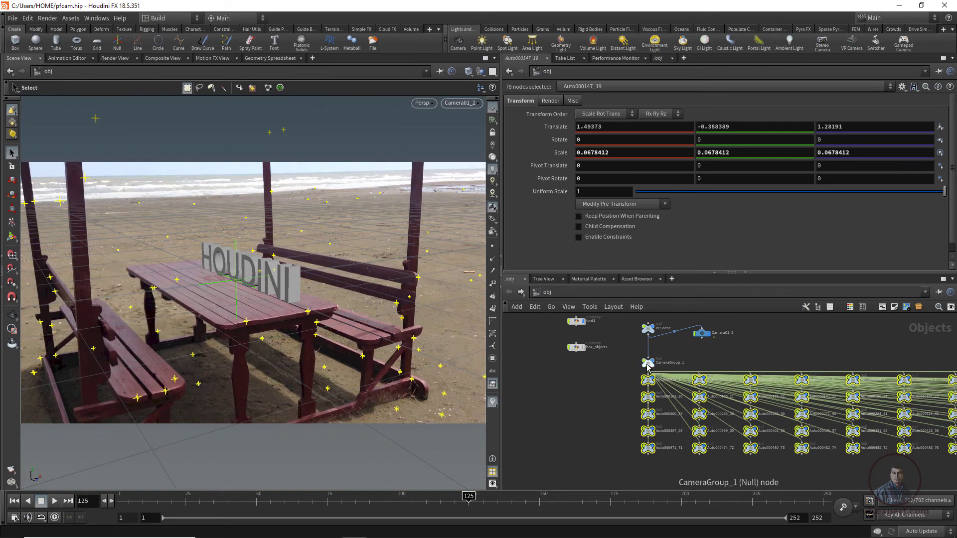
pyautogui.scroll(-3, 747, 415)
pyautogui.moveTo(833, 416); pyautogui.dragTo(683, 406, button='middle')
pyautogui.scroll(-1, 805, 414)
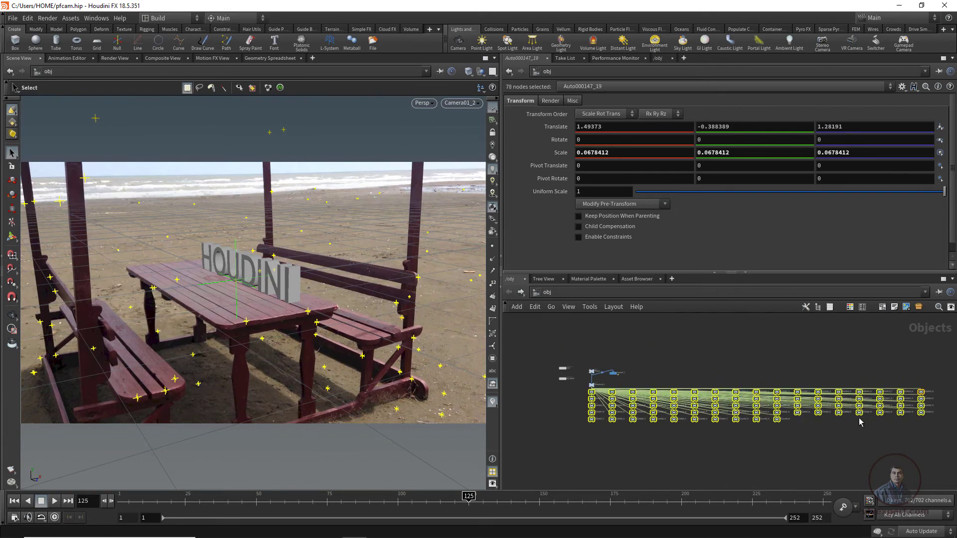
pyautogui.click(919, 307)
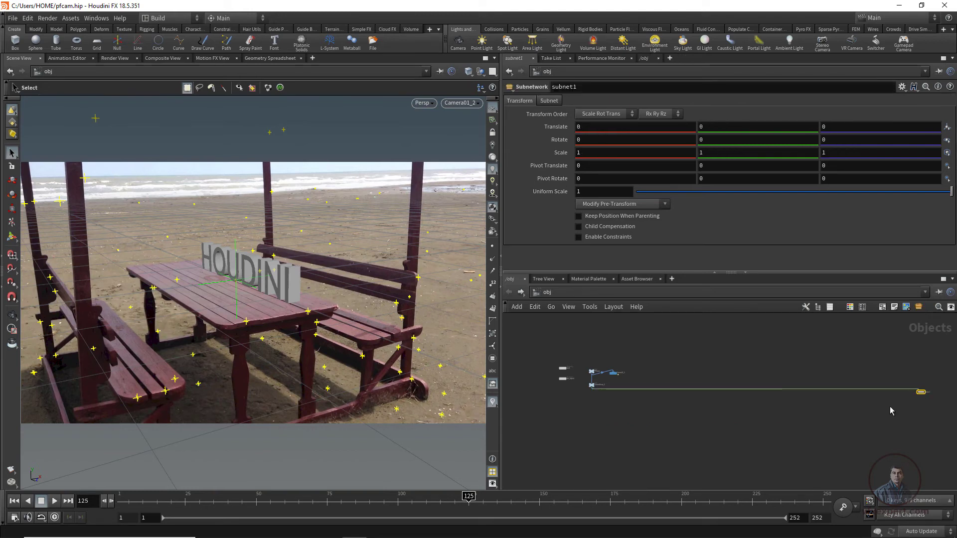
# Place the new subnetwork directly below CameraGroup_1 and rename it locators, keeping its display on
pyautogui.moveTo(915, 392); pyautogui.dragTo(605, 409)
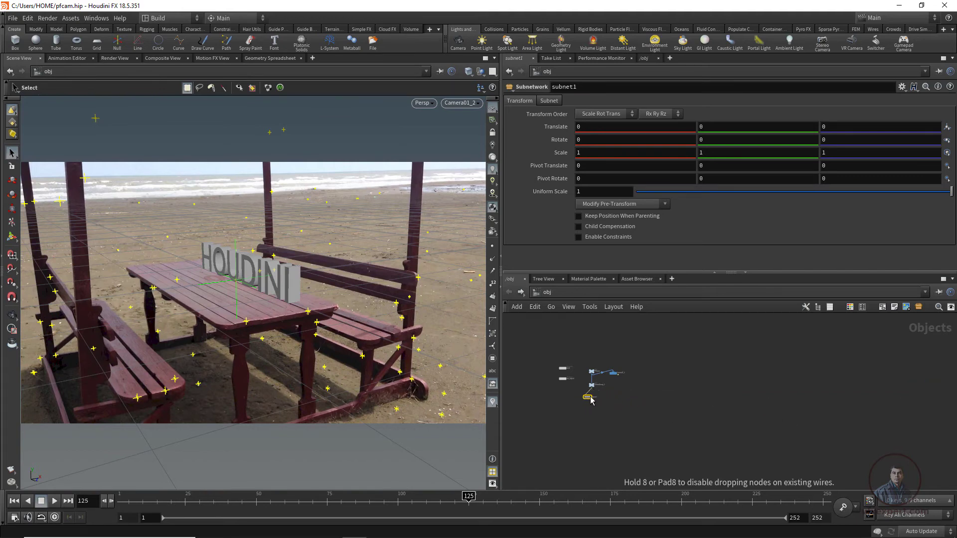
pyautogui.press('h')
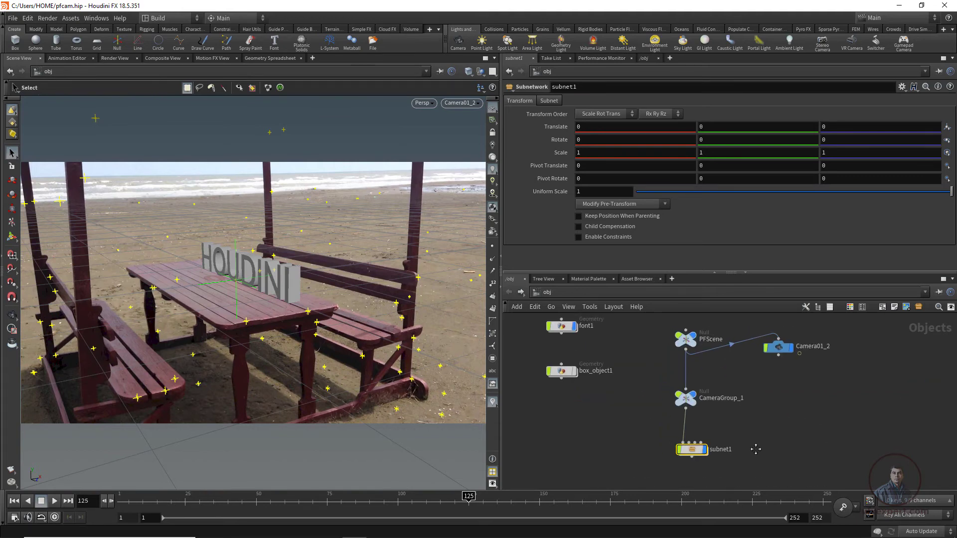
pyautogui.doubleClick(731, 447)
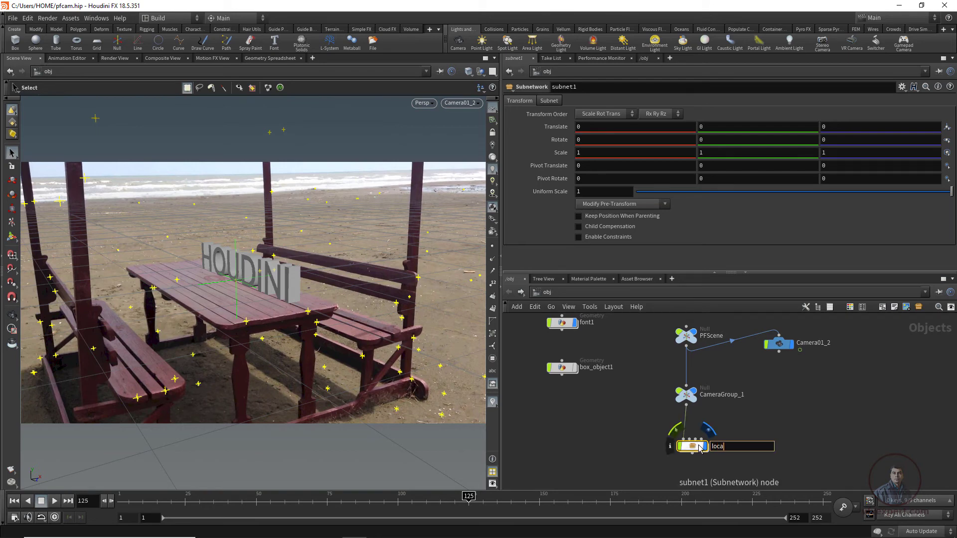
pyautogui.write('locators')
pyautogui.press('Return')
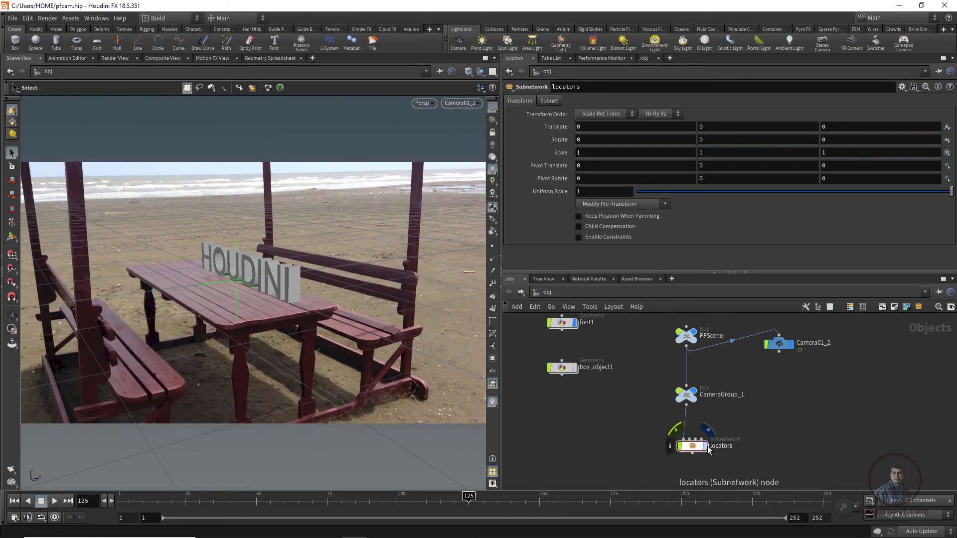
pyautogui.click(709, 450)
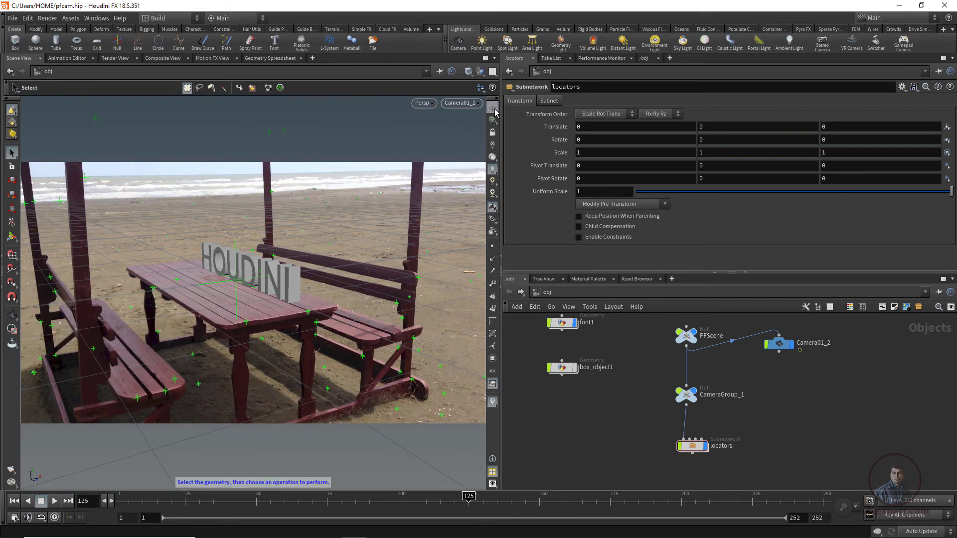
# Hide the viewport's reference grid and replay the shot to check the track, ending at frame 119
pyautogui.click(493, 109)
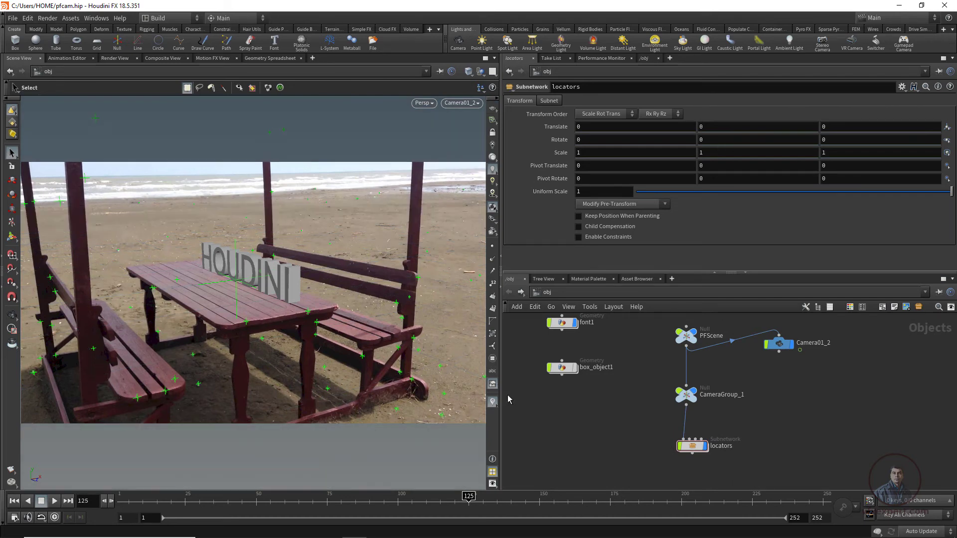
pyautogui.click(14, 501)
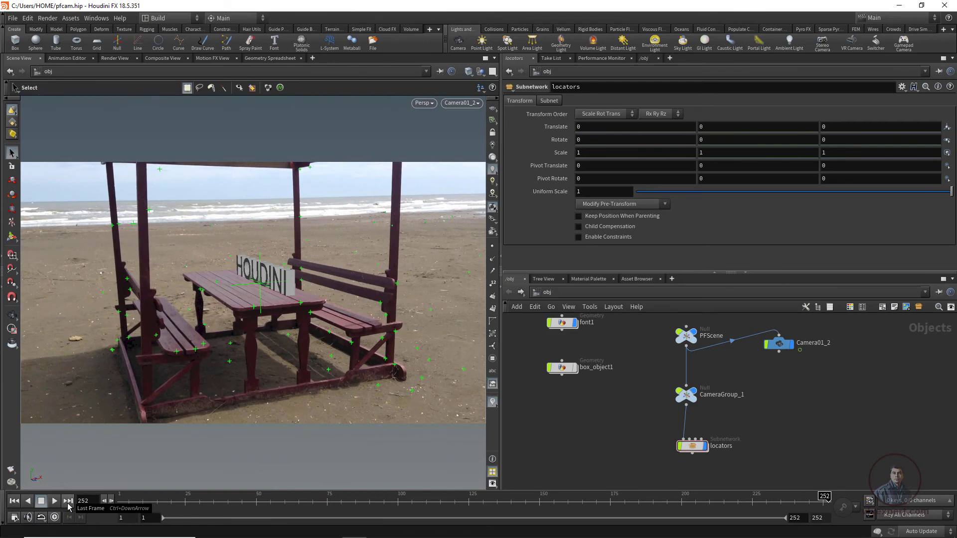
pyautogui.click(55, 501)
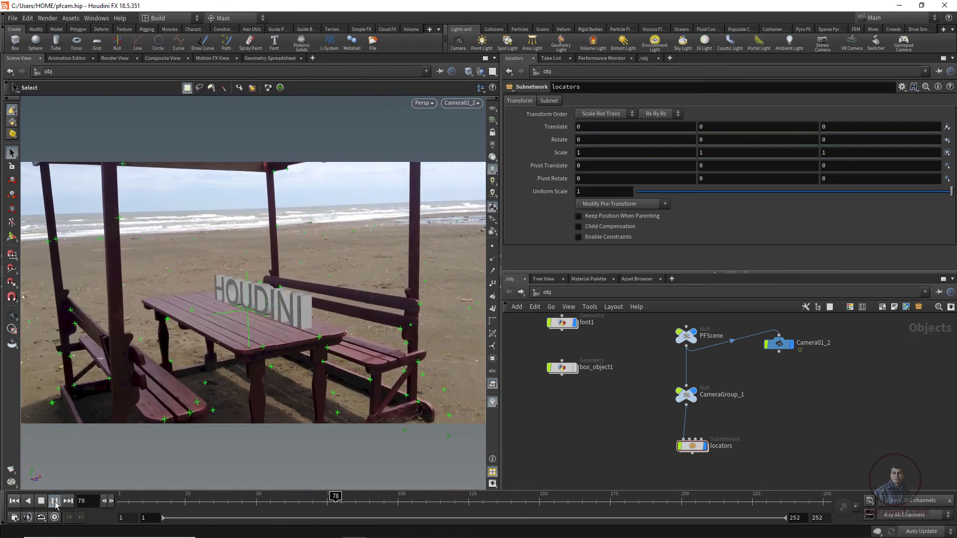
pyautogui.click(55, 503)
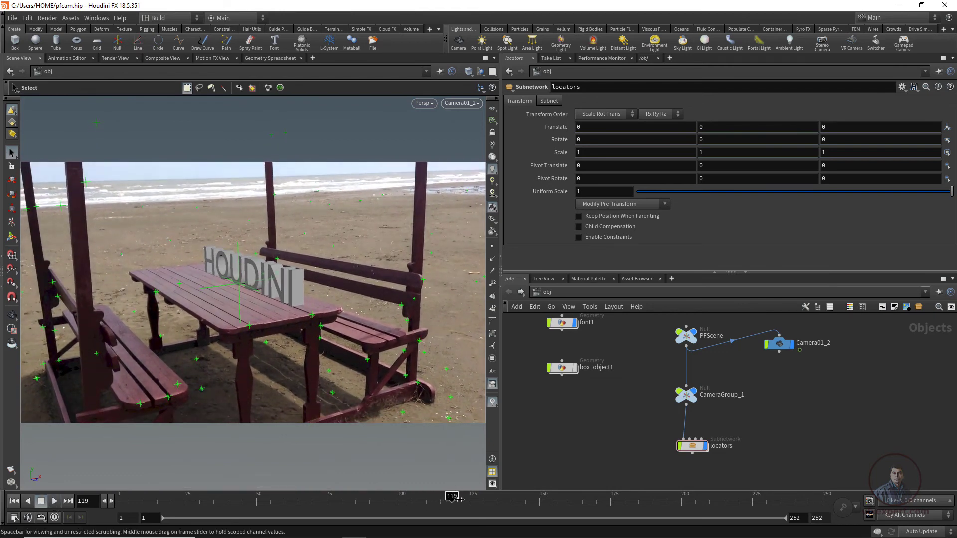
# Turn on the display of box_object1 and select it
pyautogui.moveTo(585, 403); pyautogui.dragTo(618, 431, button='middle')
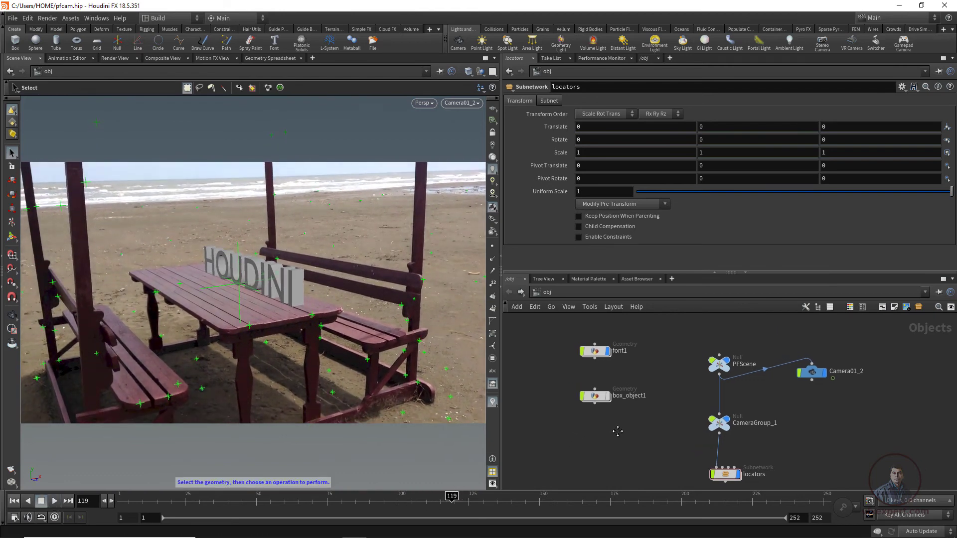
pyautogui.click(607, 396)
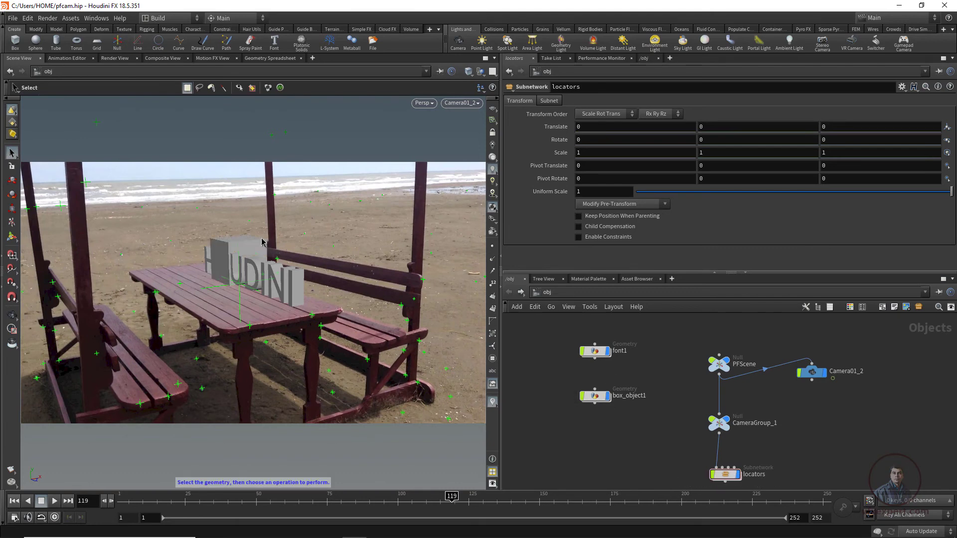
pyautogui.click(598, 398)
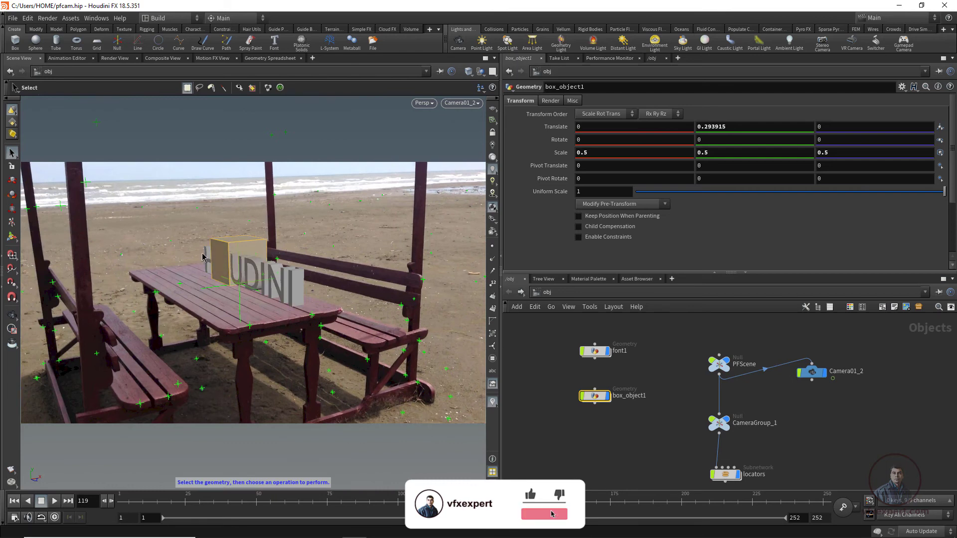
# Select the Tracker0001_78 locator on the tabletop and copy its Translate parameter
pyautogui.click(181, 285)
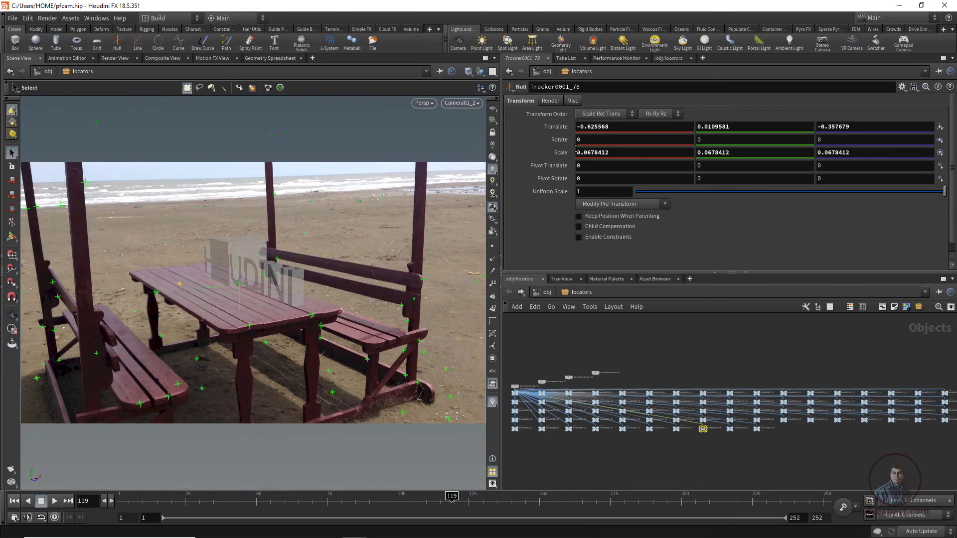
pyautogui.rightClick(554, 131)
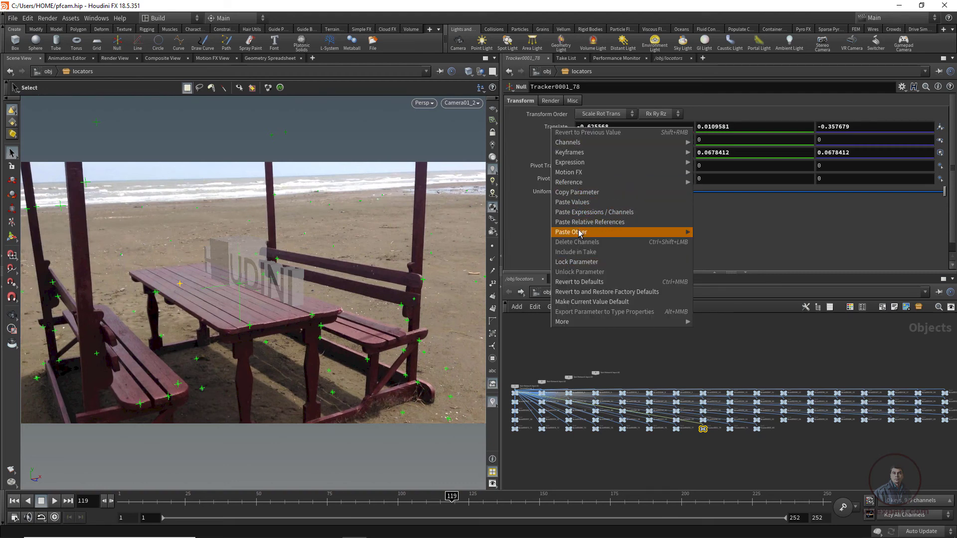
pyautogui.click(573, 193)
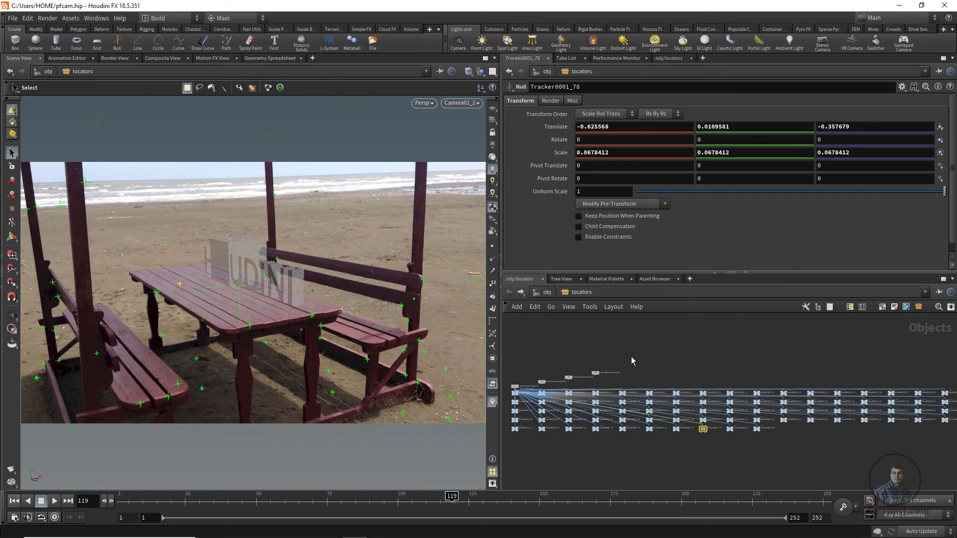
# Back at object level, paste the copied parameter as relative references into box_object1's Translate and scrub to frame 84
pyautogui.scroll(-3, 631, 357)
pyautogui.moveTo(564, 316); pyautogui.dragTo(632, 327, button='middle')
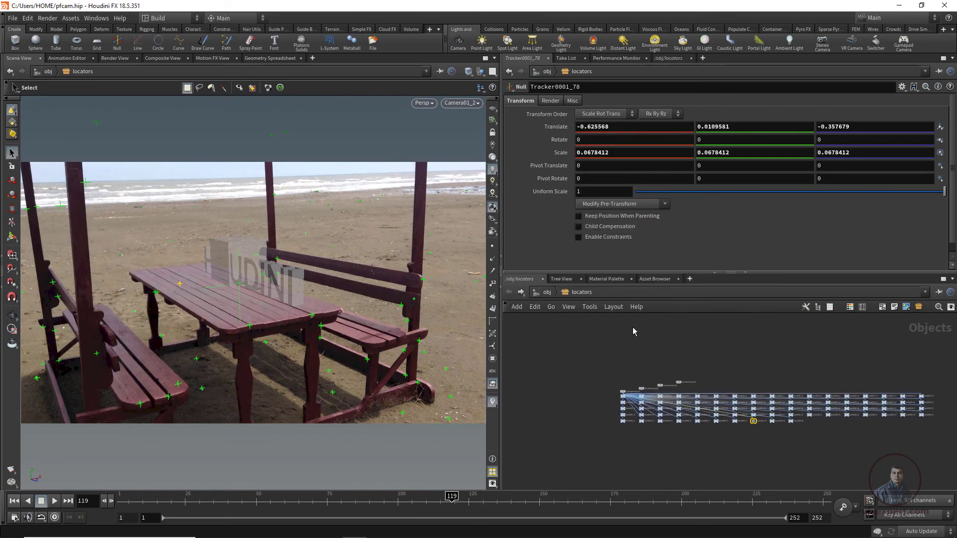
pyautogui.click(509, 295)
pyautogui.scroll(3, 647, 438)
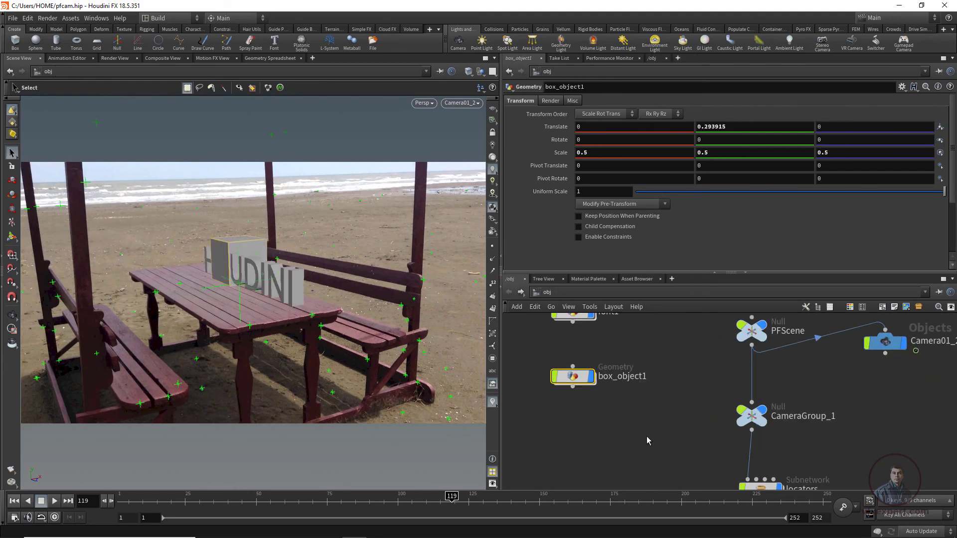
pyautogui.moveTo(649, 416); pyautogui.dragTo(678, 457, button='middle')
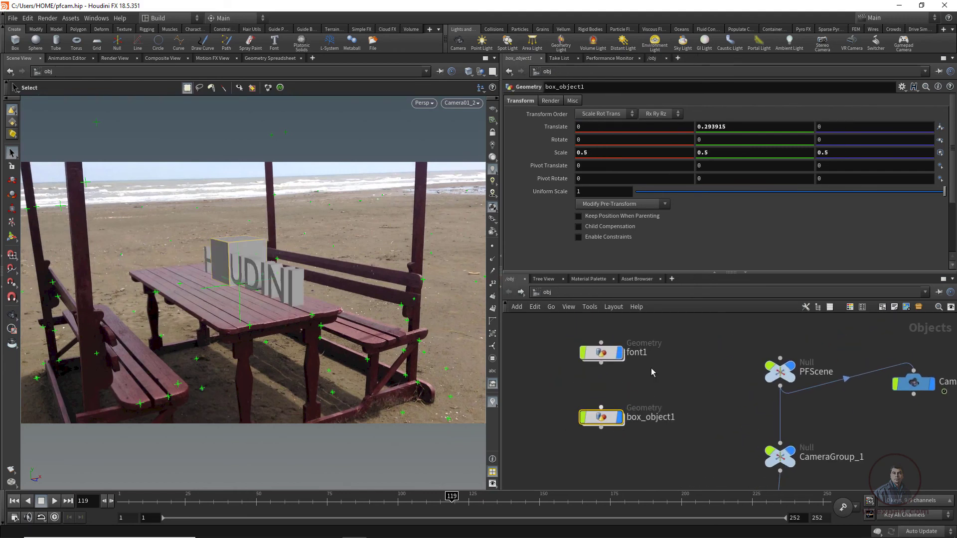
pyautogui.rightClick(558, 130)
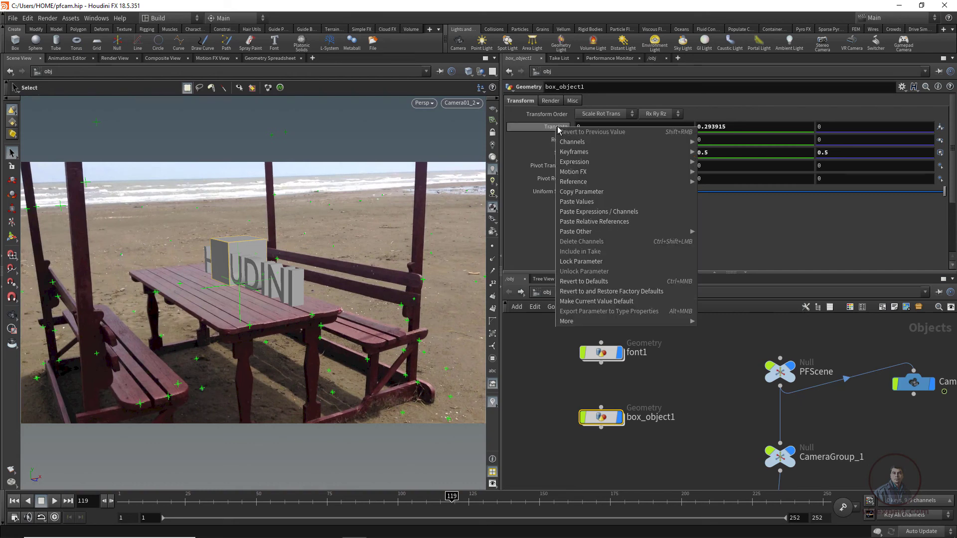
pyautogui.click(598, 223)
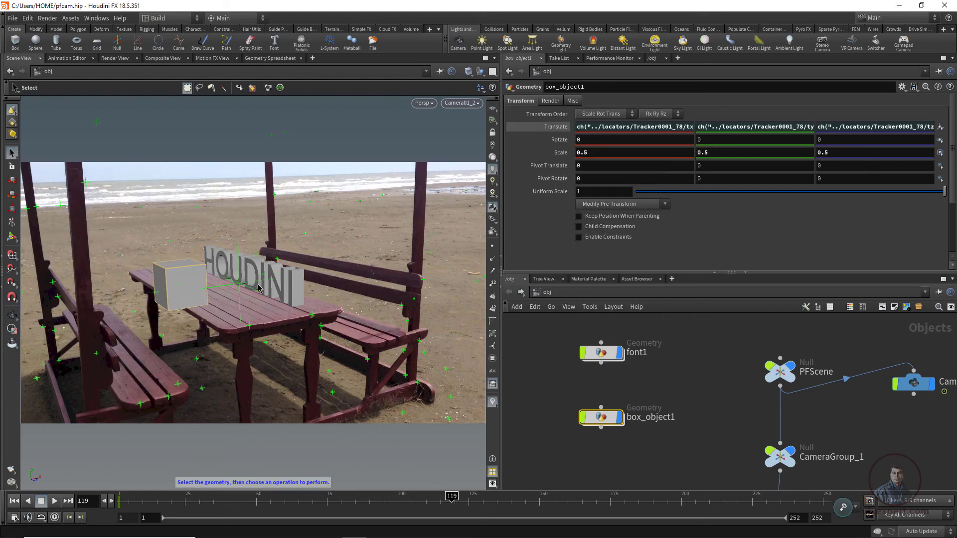
pyautogui.moveTo(162, 496); pyautogui.dragTo(352, 513)
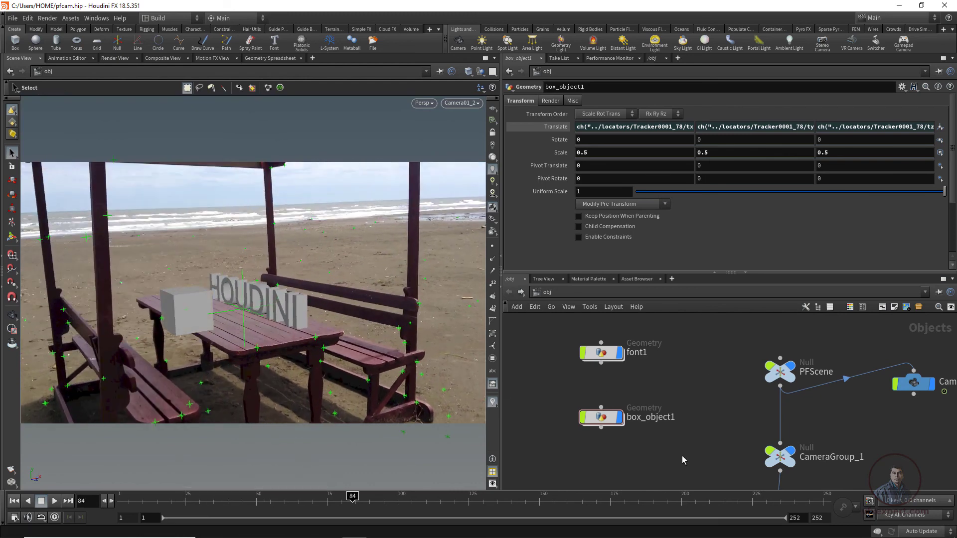
# Inside box_object1, append a Transform after box1, raise the box in Y to rest on the tabletop, and return to object level
pyautogui.doubleClick(600, 417)
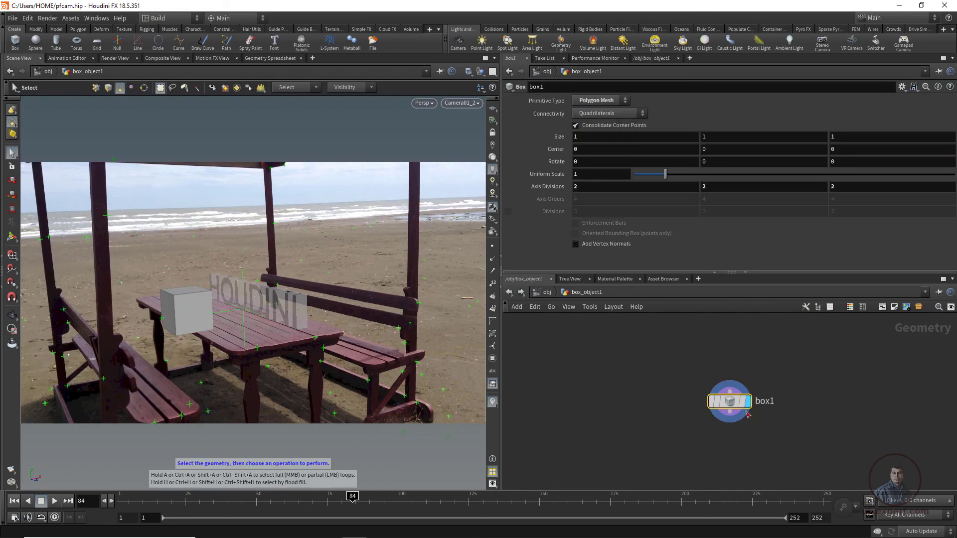
pyautogui.moveTo(732, 403); pyautogui.dragTo(699, 424)
pyautogui.press('Tab')
pyautogui.moveTo(730, 294)
pyautogui.click(872, 175)
pyautogui.click(700, 434)
pyautogui.click(718, 433)
pyautogui.moveTo(723, 141); pyautogui.dragTo(759, 153, button='middle')
pyautogui.click(509, 292)
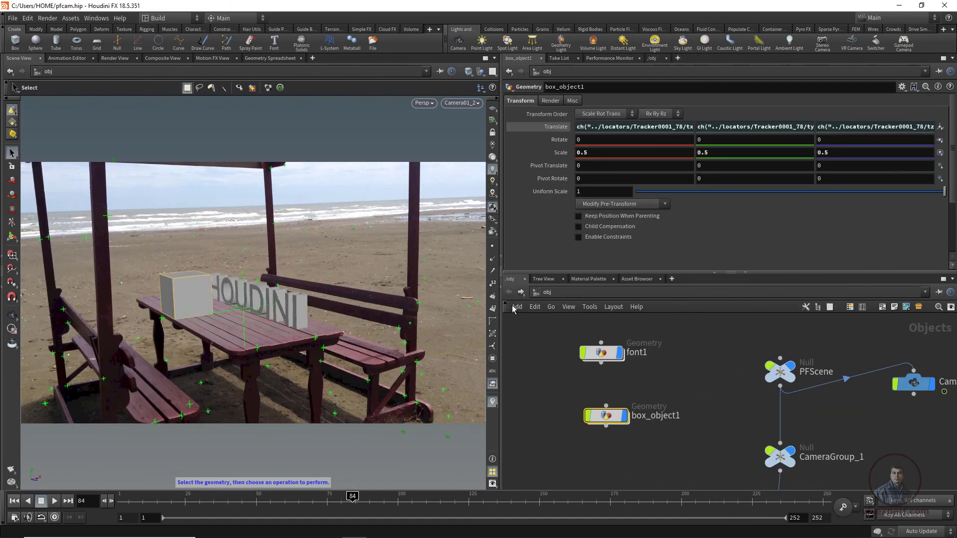
# Deselect the box, scrub to frame 98 to check its placement, and save the scene file
pyautogui.click(578, 438)
pyautogui.moveTo(246, 502); pyautogui.dragTo(285, 502)
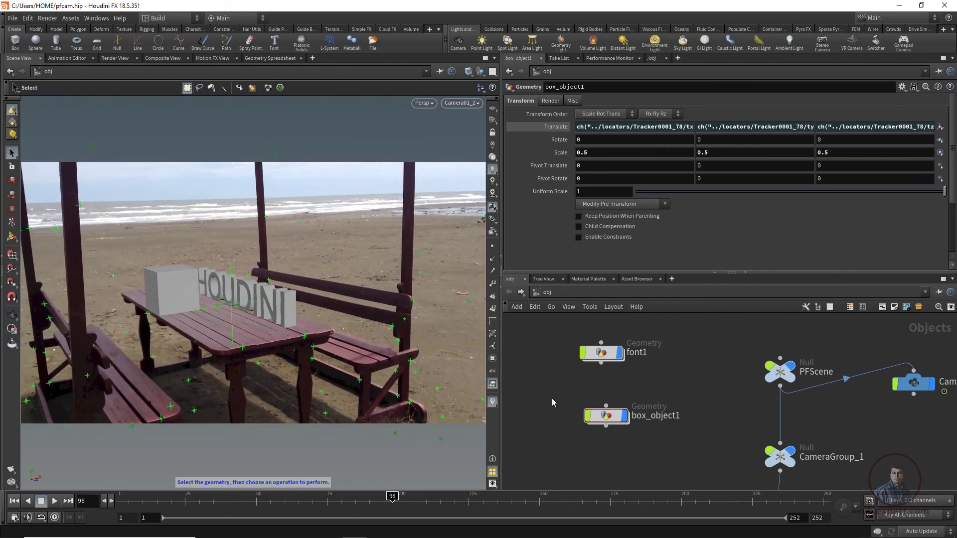
pyautogui.click(17, 19)
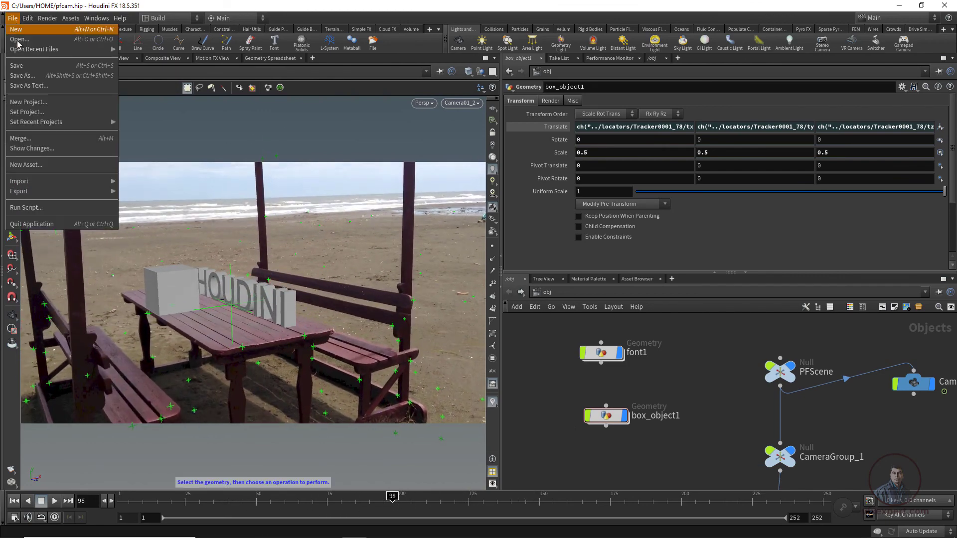
pyautogui.click(24, 66)
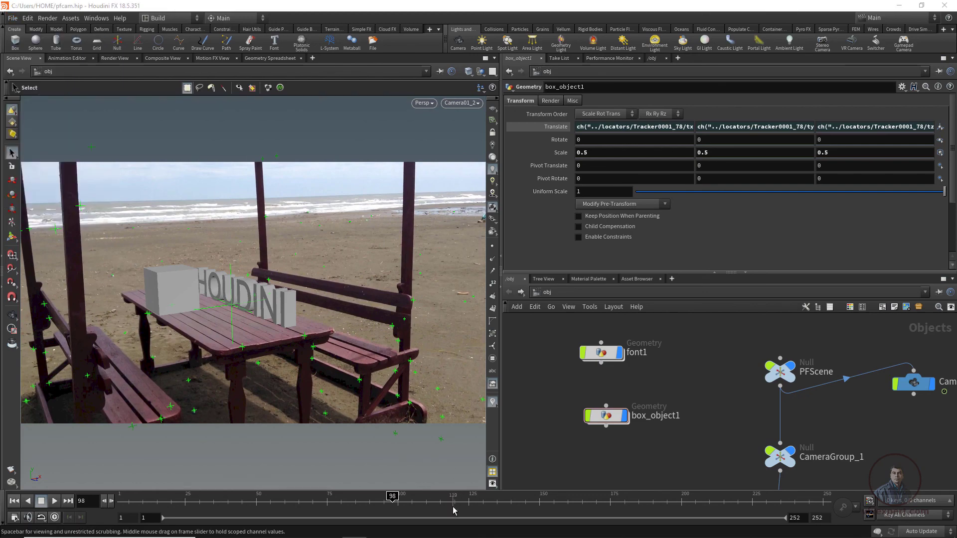
# Widen the scene view at frame 119 and play the shot from the first frame to check the box's track
pyautogui.moveTo(454, 509); pyautogui.dragTo(451, 508)
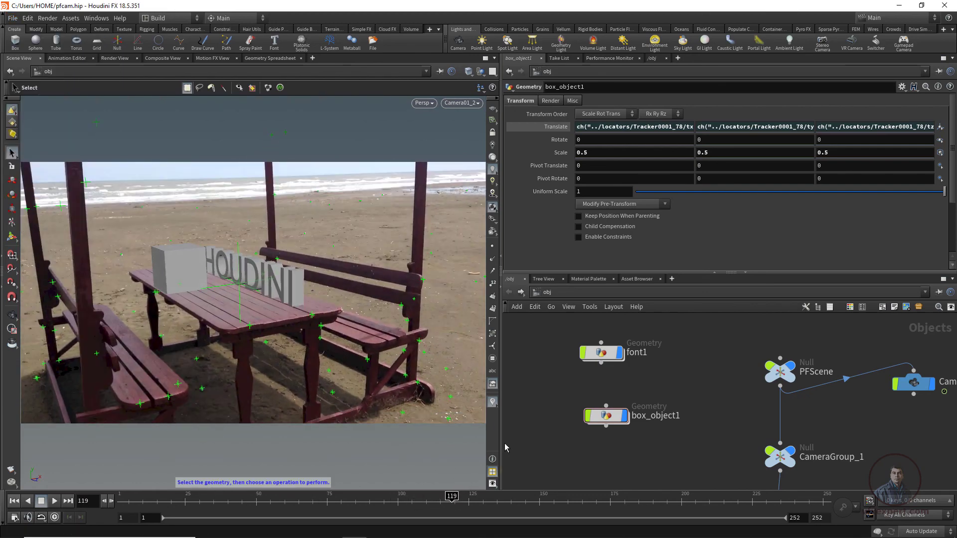
pyautogui.moveTo(500, 349); pyautogui.dragTo(685, 349)
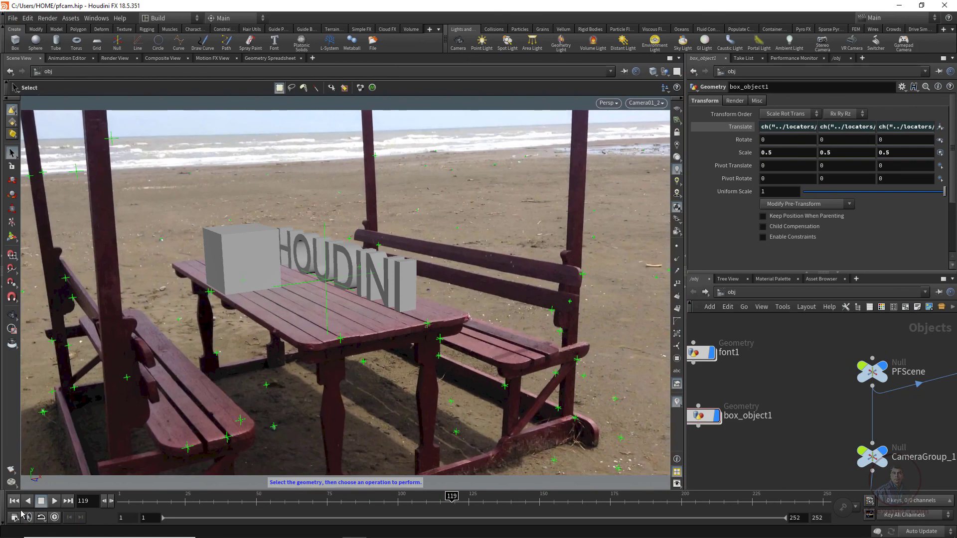
pyautogui.click(17, 501)
pyautogui.click(54, 503)
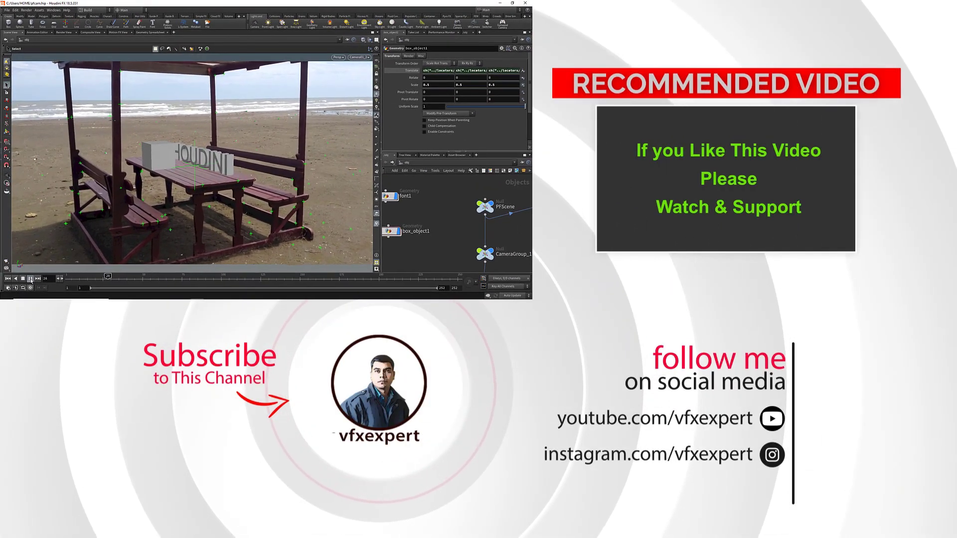